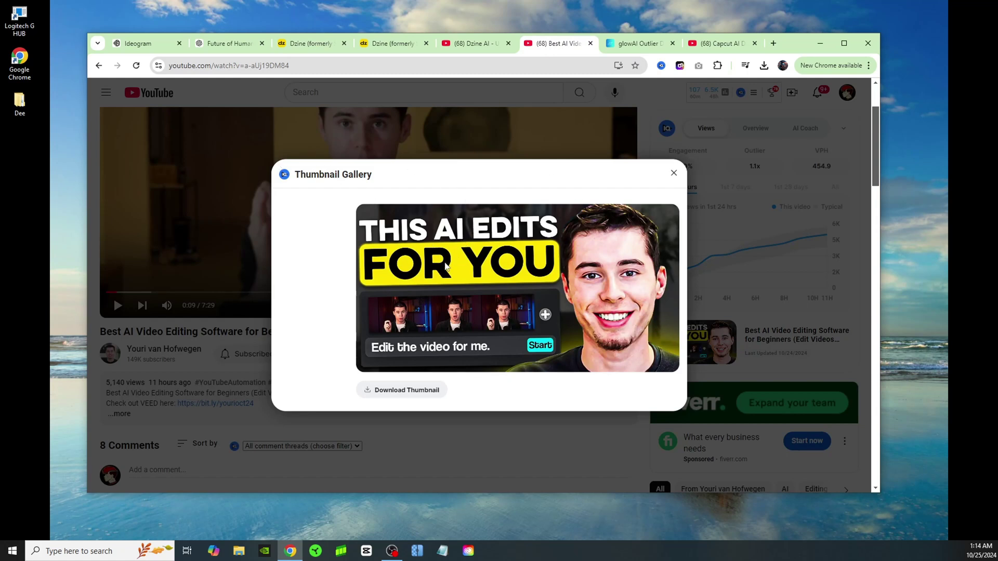
Step: Switch to Dzine and preview the Image-to-Image variations of the "THIS AI EDITS FOR YOU" thumbnail
left_click(385, 44)
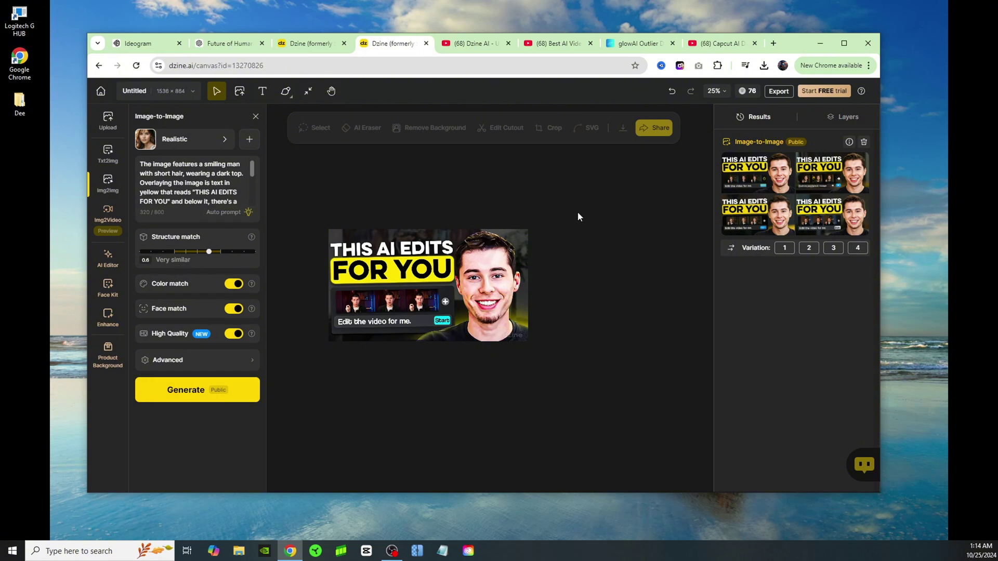
mouse_move(727, 176)
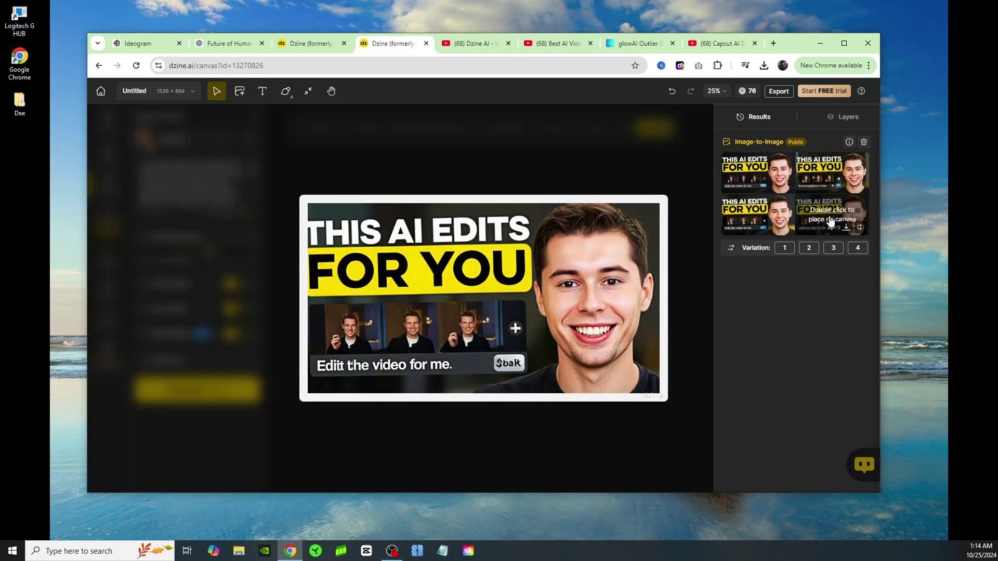
mouse_move(839, 169)
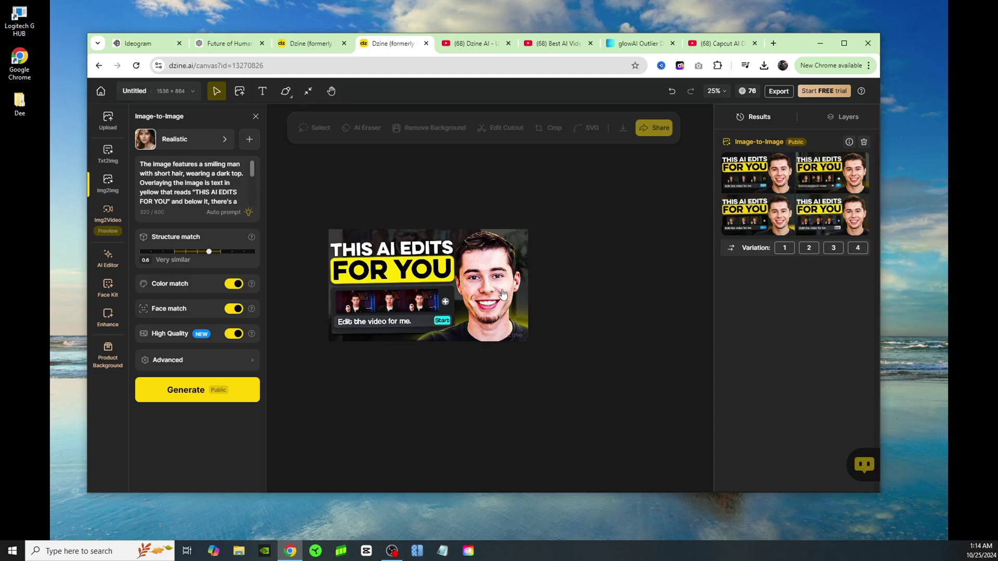
mouse_move(768, 179)
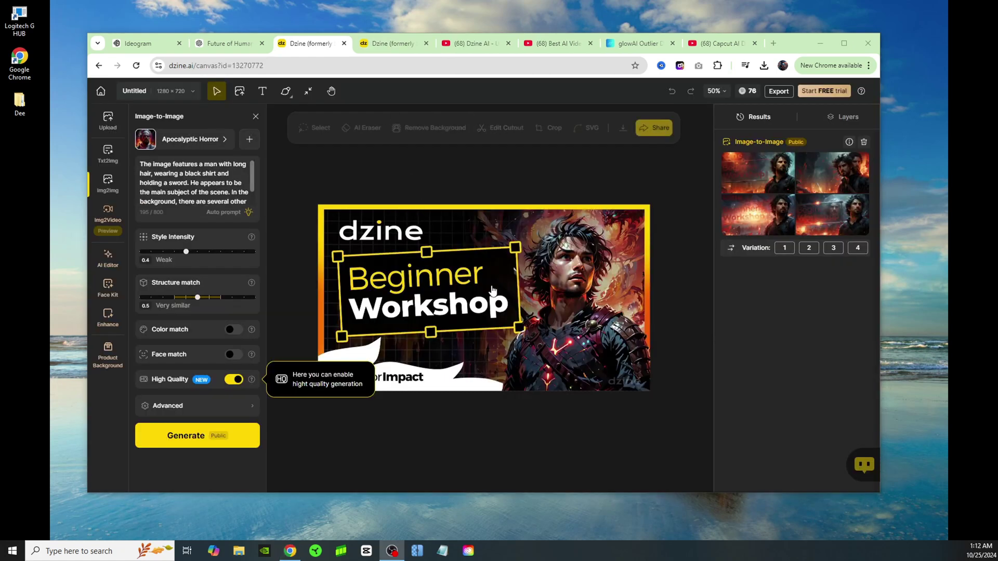
Step: Compare the original "dzine Beginner Workshop" YouTube thumbnail with its generated variations in the Dzine project
left_click(482, 42)
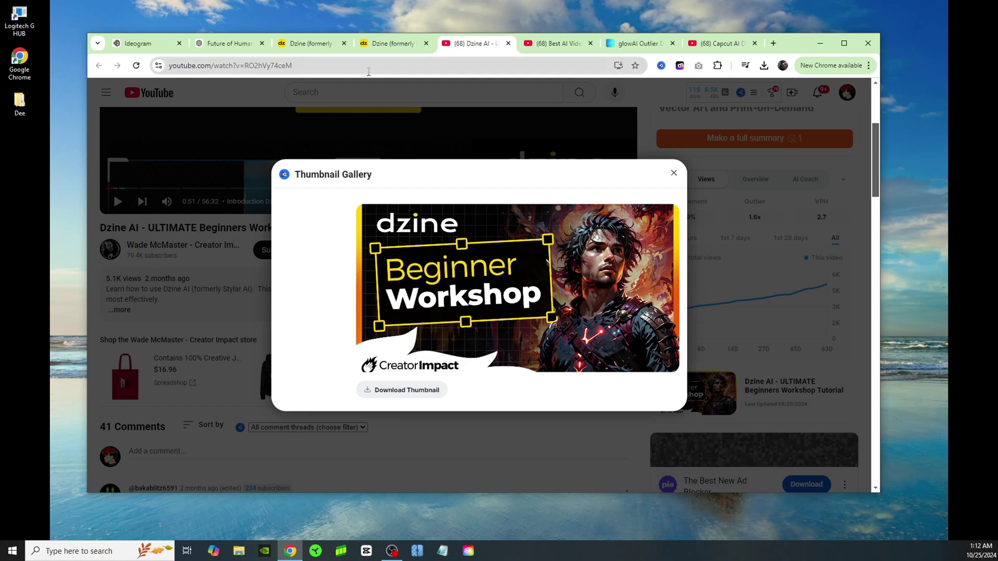
left_click(311, 43)
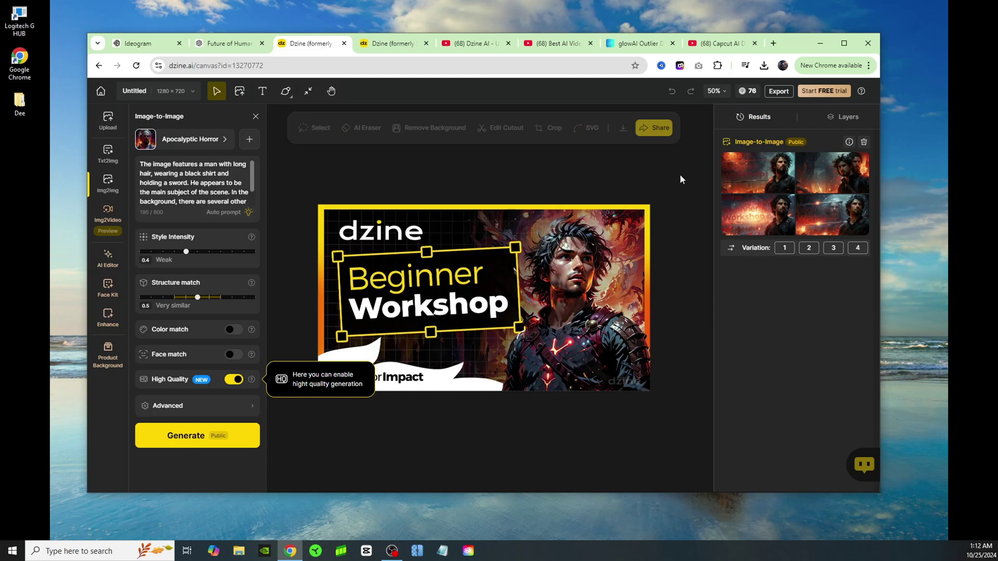
mouse_move(762, 171)
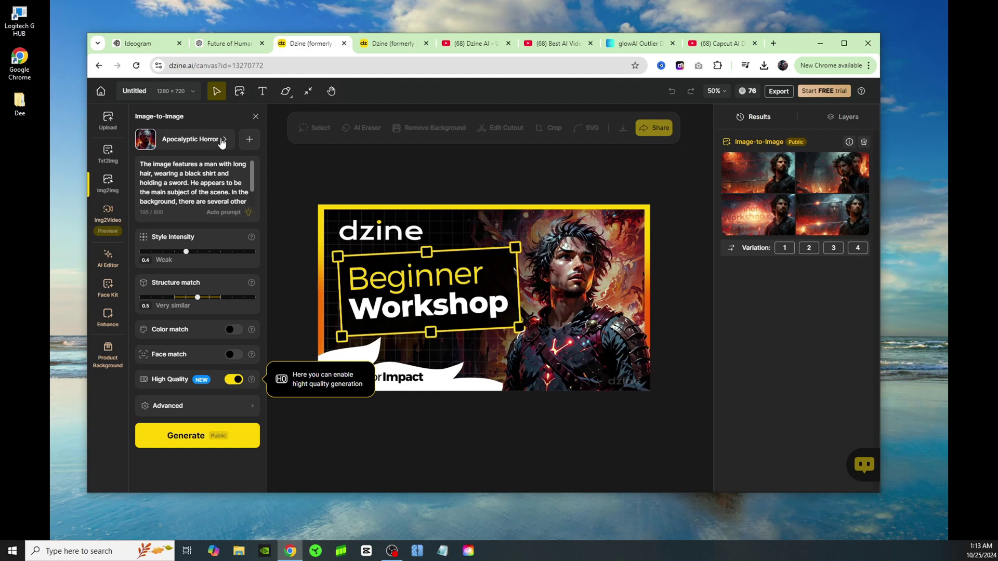
Step: Browse the full library of Image-to-Image styles and close the style chooser
left_click(222, 140)
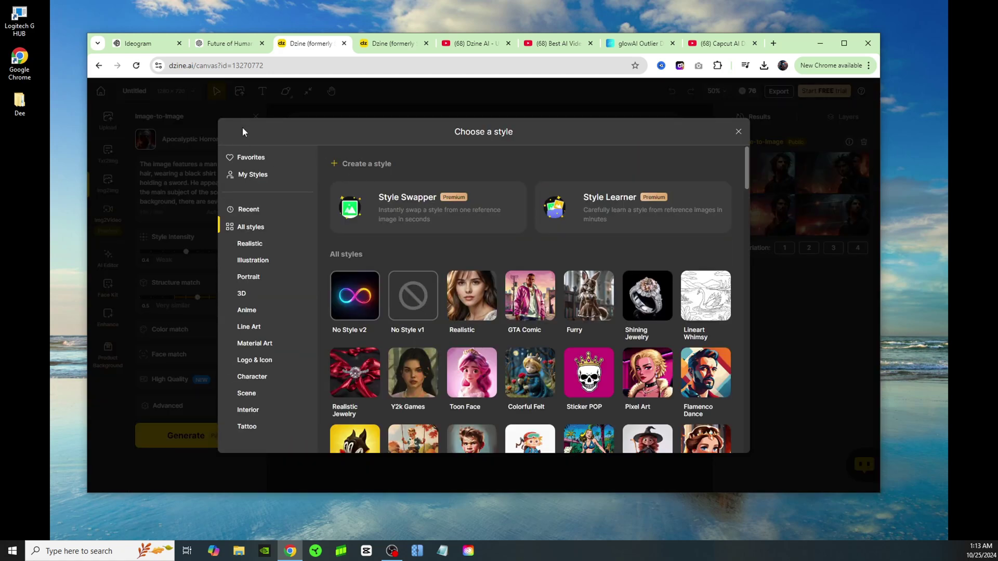
scroll(357, 238, "down", 15)
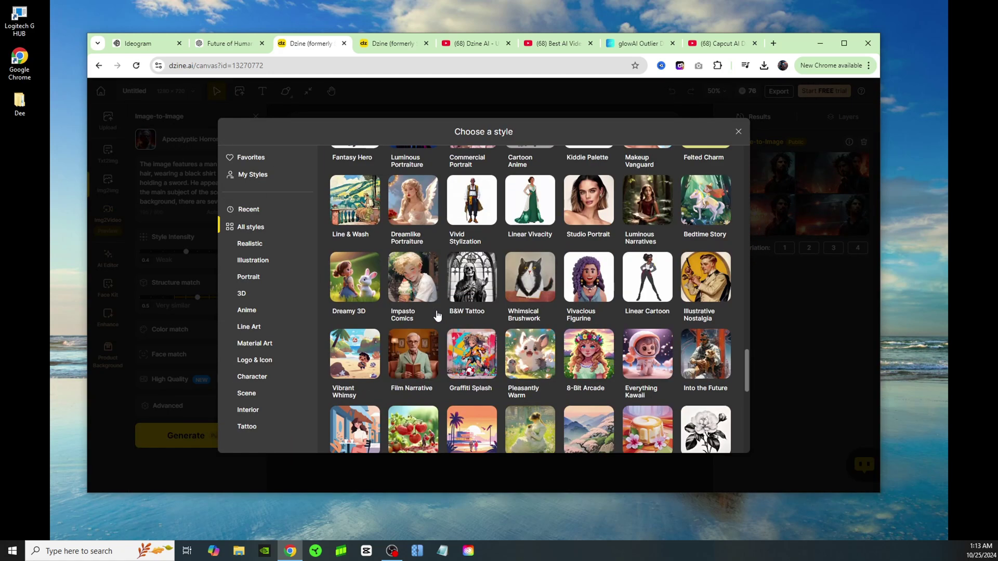
scroll(437, 311, "down", 10)
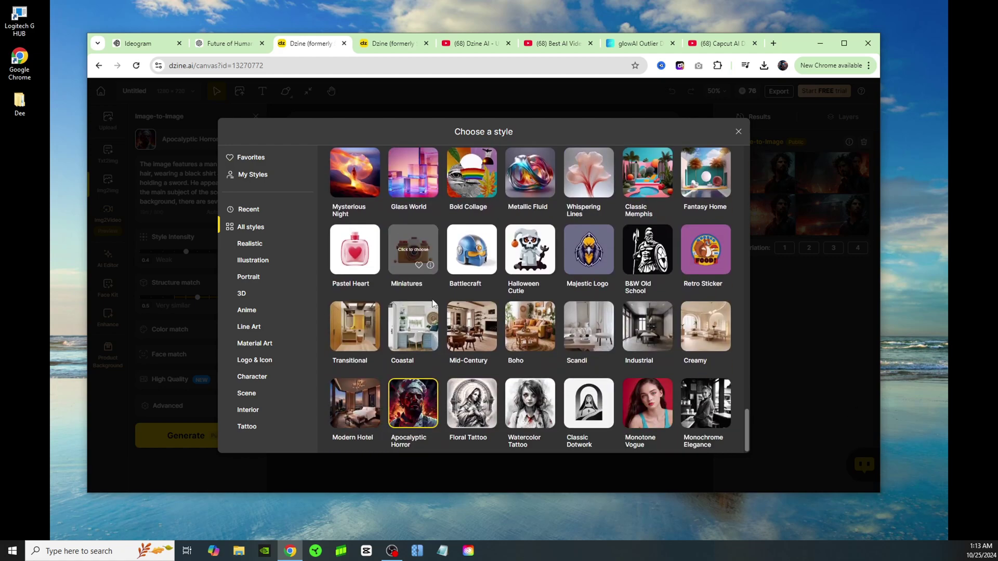
scroll(494, 263, "up", 20)
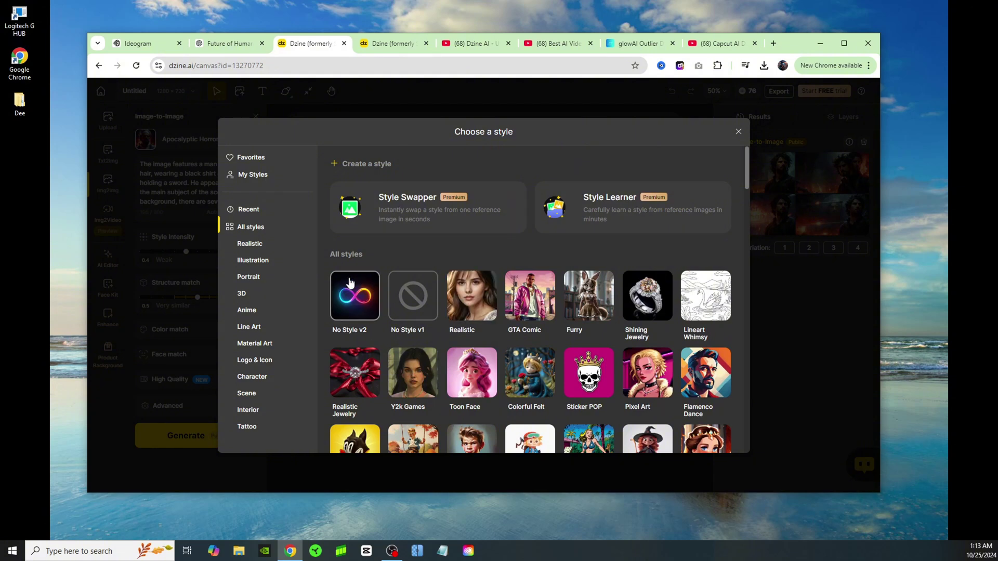
left_click(736, 132)
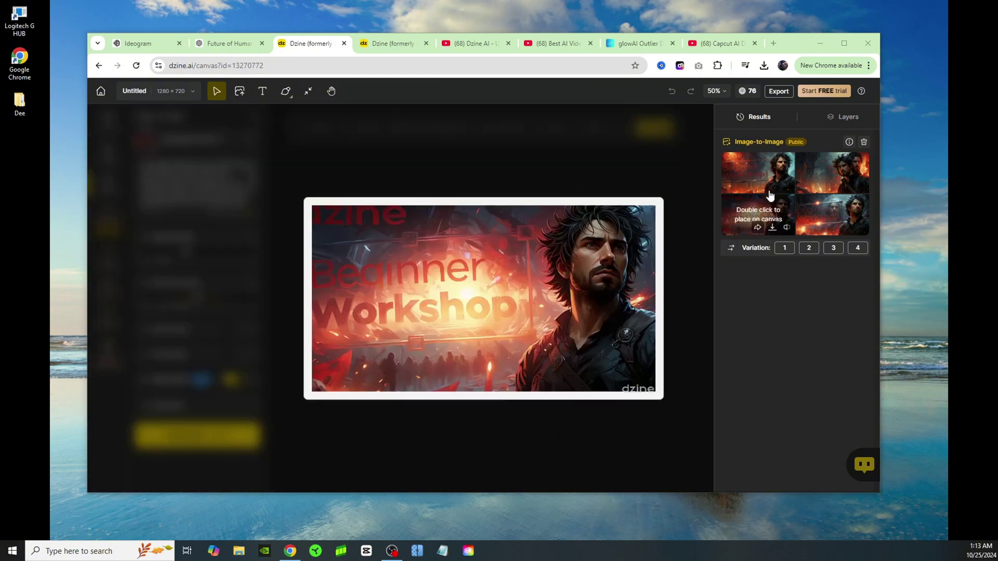
Step: Preview the individual Apocalyptic Horror variations of the Beginner Workshop thumbnail
mouse_move(759, 165)
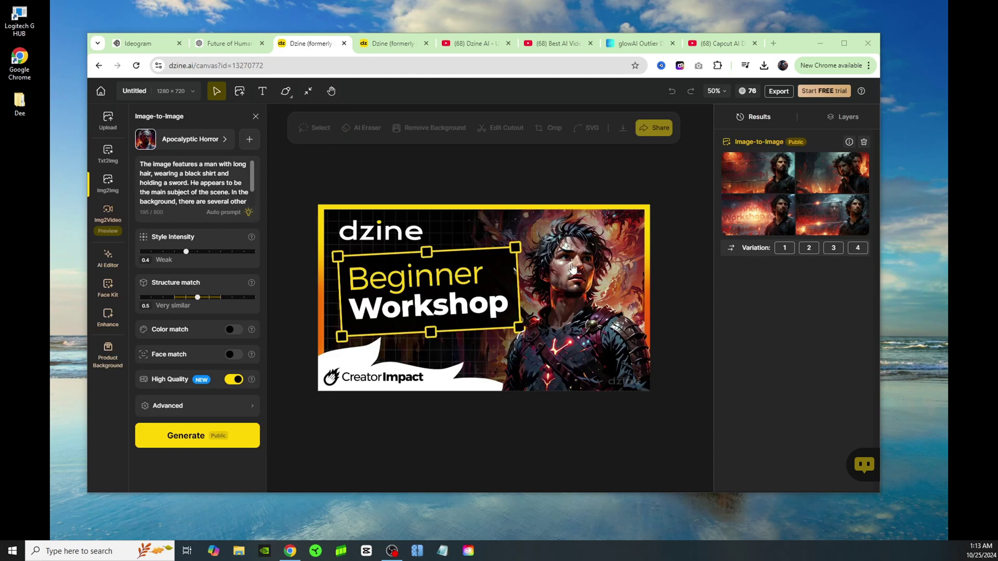
mouse_move(741, 181)
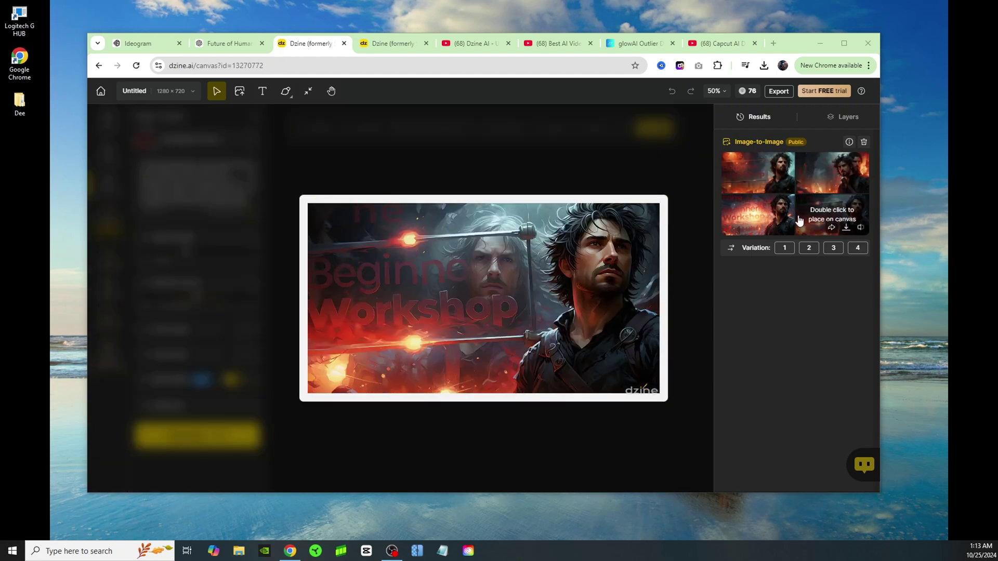
mouse_move(760, 213)
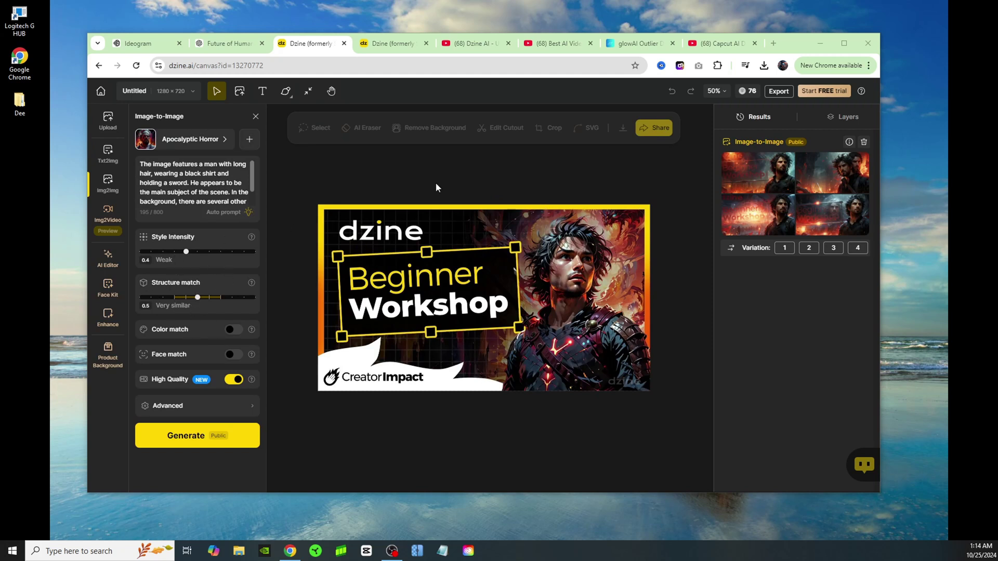
Step: Compare the original "THIS AI EDITS FOR YOU" YouTube thumbnail with its Realistic-style variations in Dzine
left_click(557, 45)
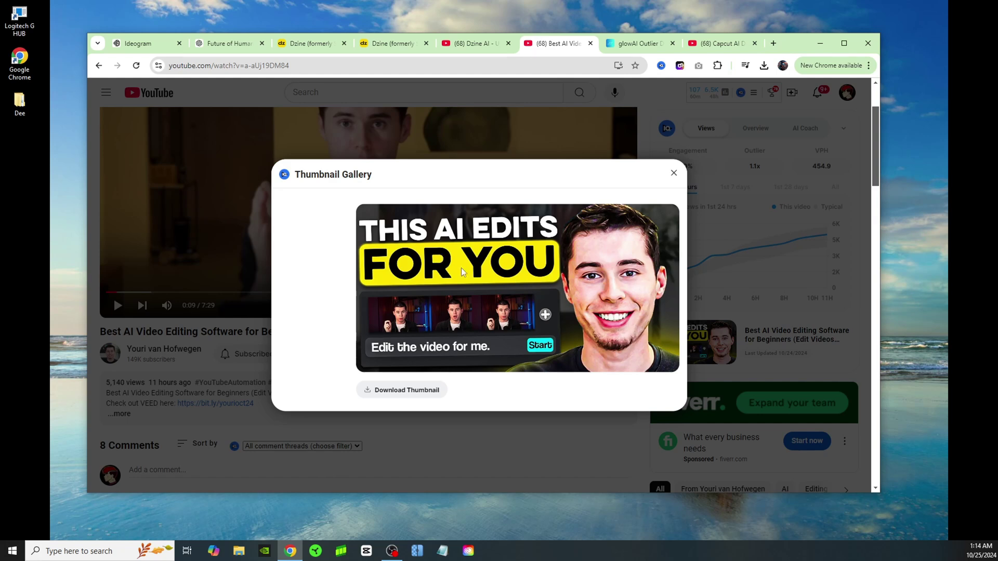
left_click(384, 45)
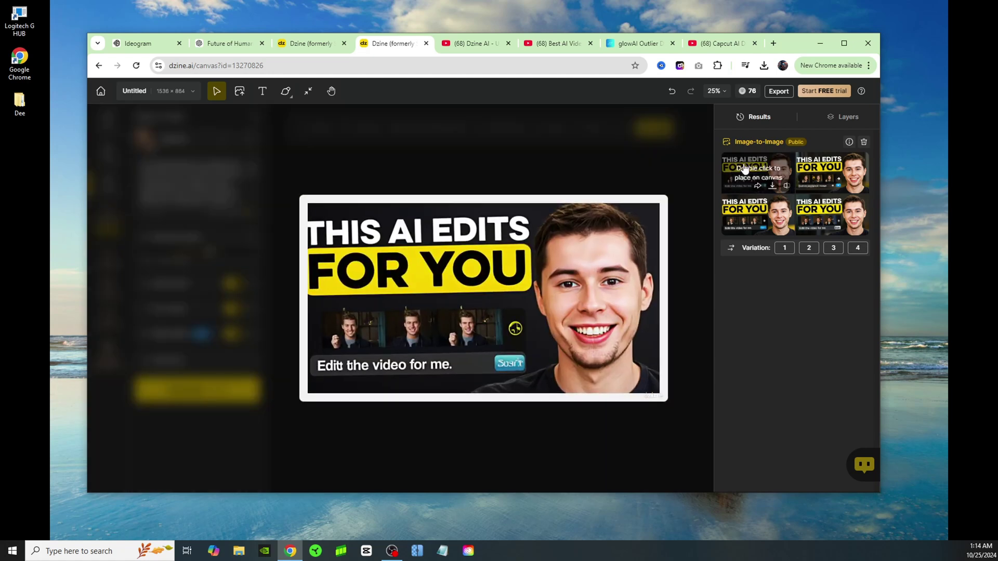
mouse_move(828, 168)
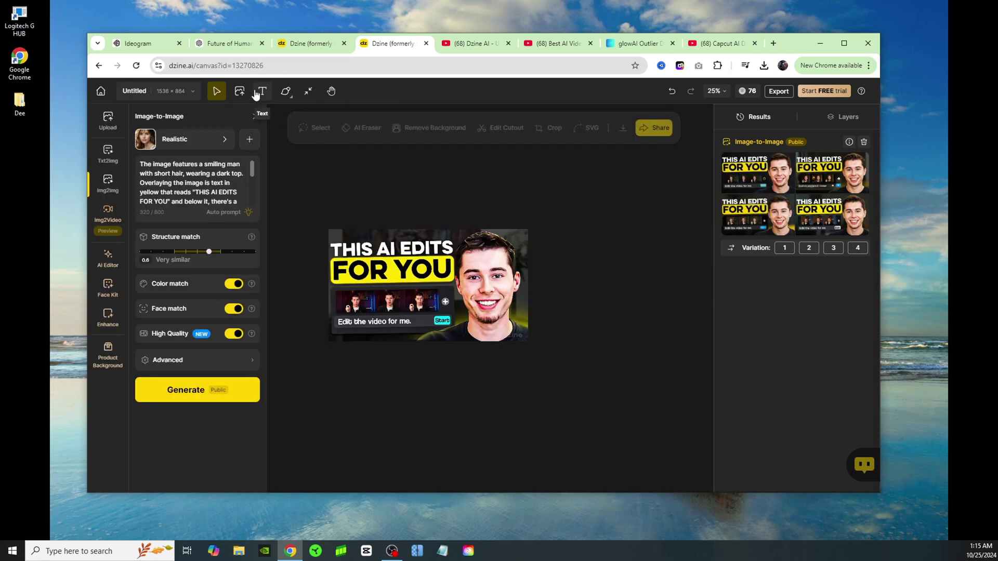
left_click(286, 94)
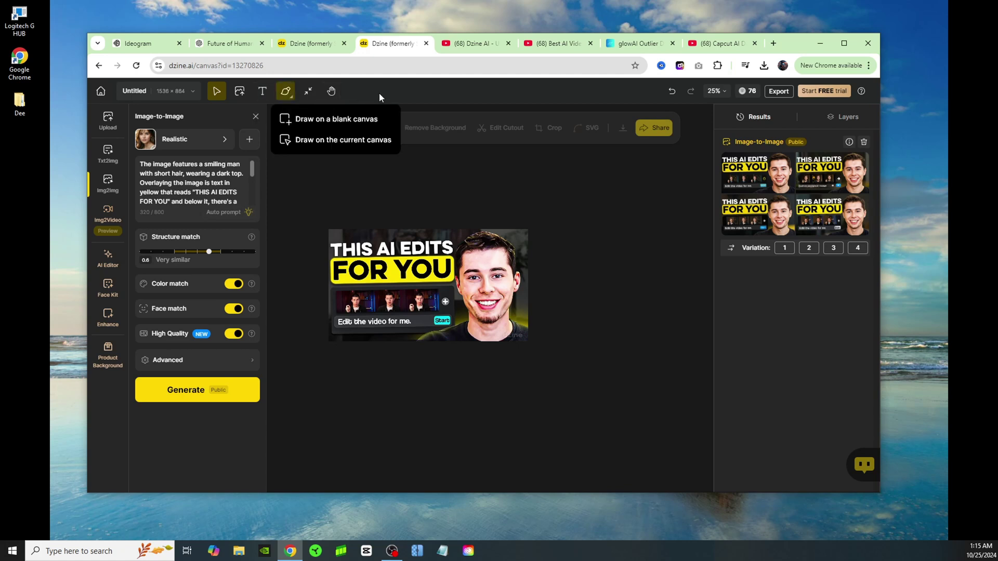
left_click(379, 97)
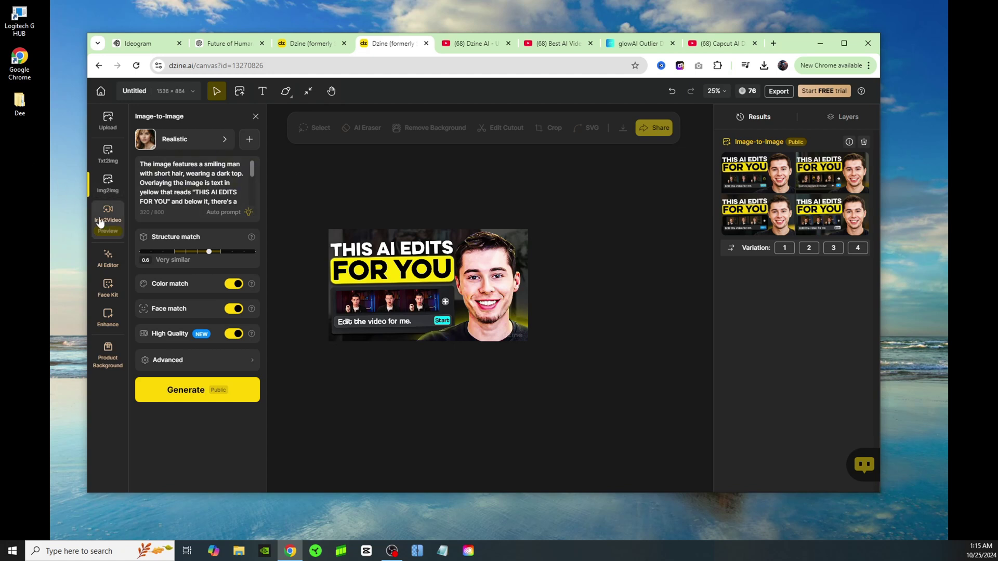
Step: Find the Capcut AI automatic video editing video in glowAI and save its "GOODBYE VIDEO EDITING" YouTube thumbnail as COPY3
mouse_move(112, 224)
left_click(618, 49)
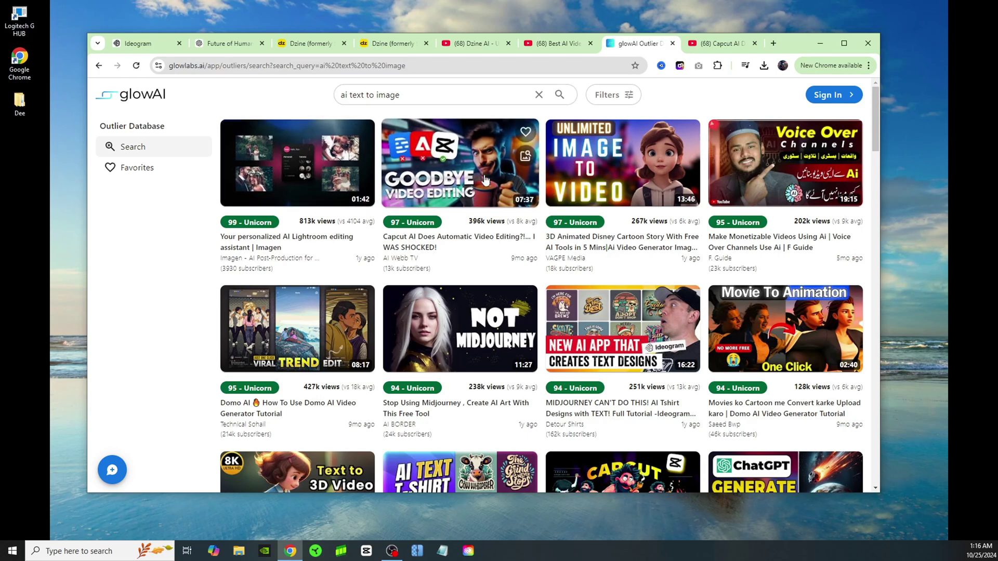
mouse_move(425, 240)
left_click(467, 173)
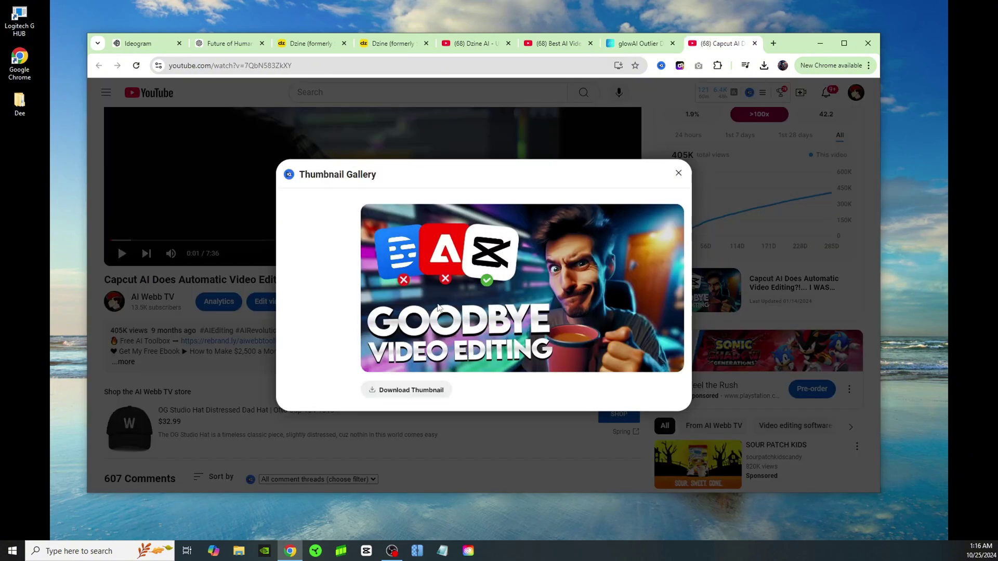
right_click(467, 267)
left_click(561, 298)
left_click(678, 173)
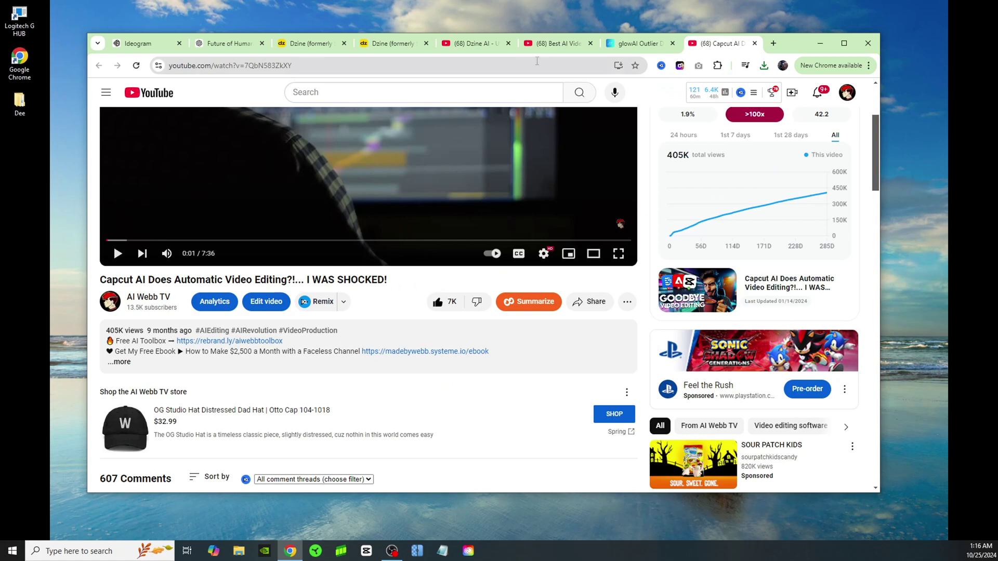
Step: Switch back to the "THIS AI EDITS FOR YOU" project in Dzine and return to the Dzine home page
left_click(392, 45)
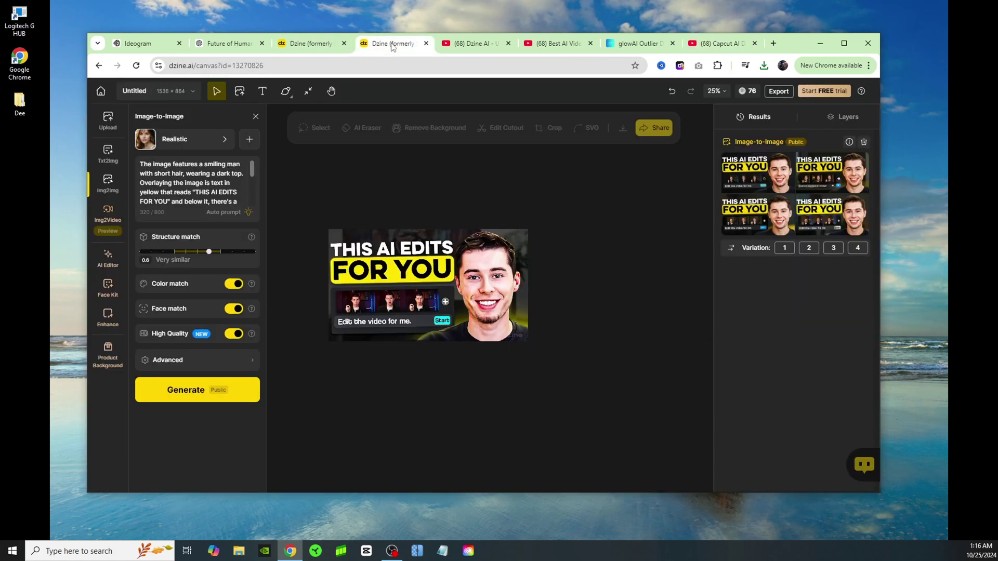
left_click(311, 44)
left_click(384, 44)
key("alt+Left")
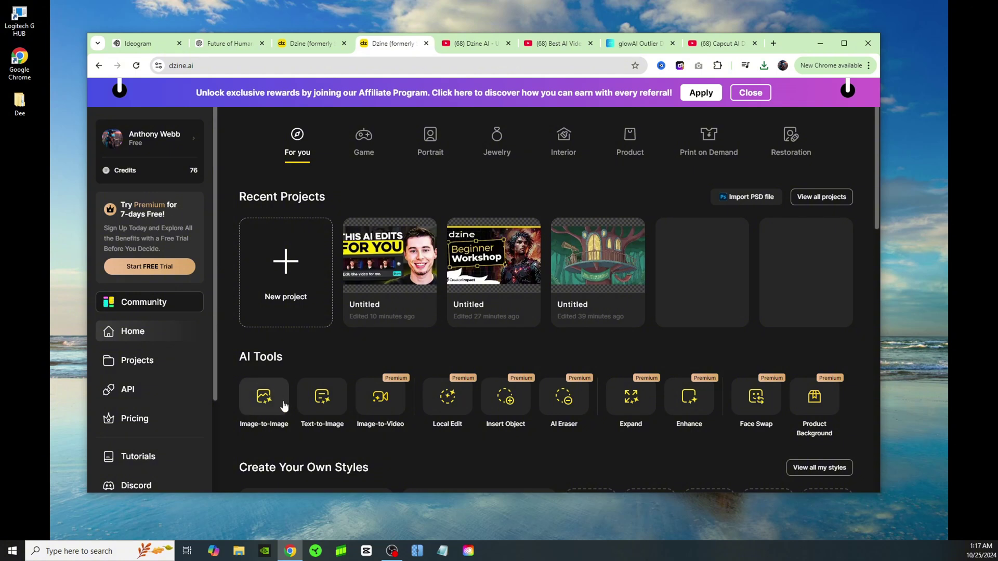
Step: Start a new Image-to-Image project from the AI Tools on the home page
scroll(270, 389, "down", 4)
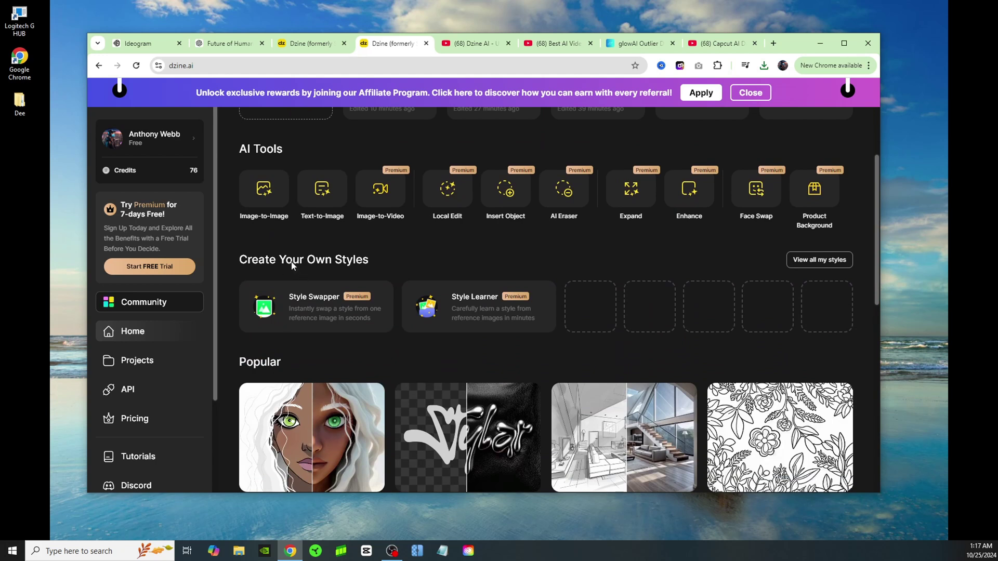
scroll(291, 244, "up", 1)
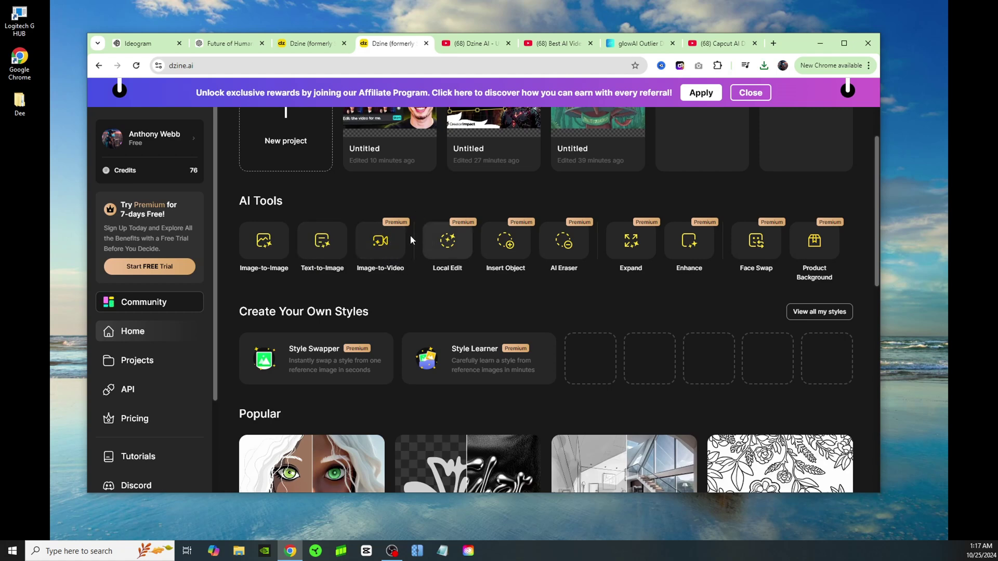
scroll(410, 235, "up", 2)
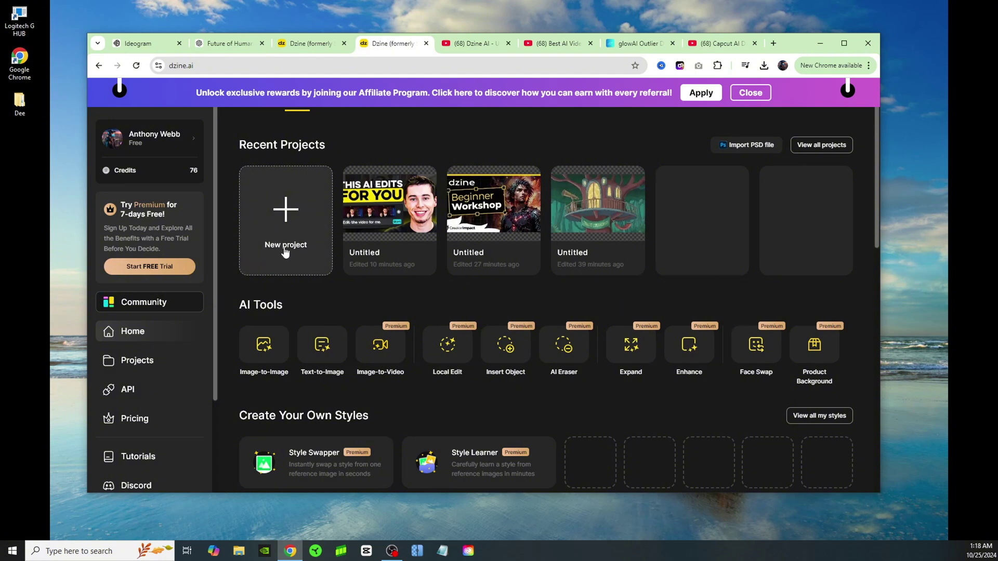
scroll(251, 276, "down", 2)
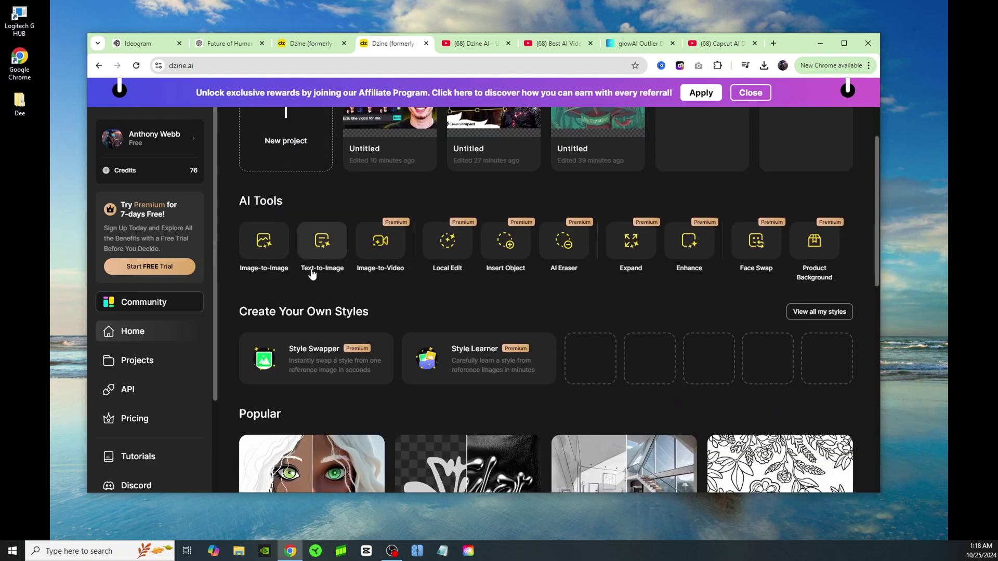
left_click(264, 244)
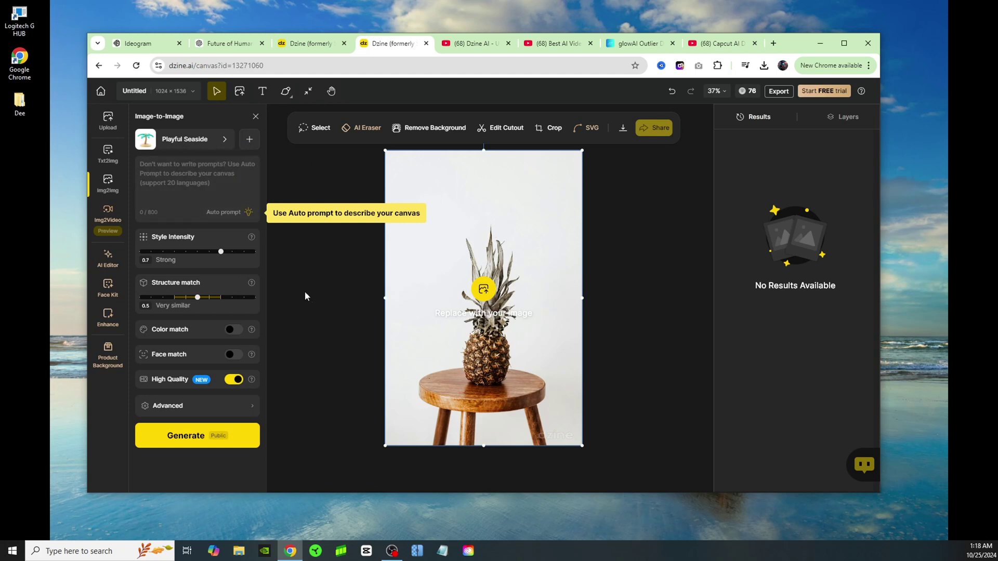
Step: Replace the placeholder pineapple image on the canvas with the COPY3 image from the Downloads folder
left_click(483, 289)
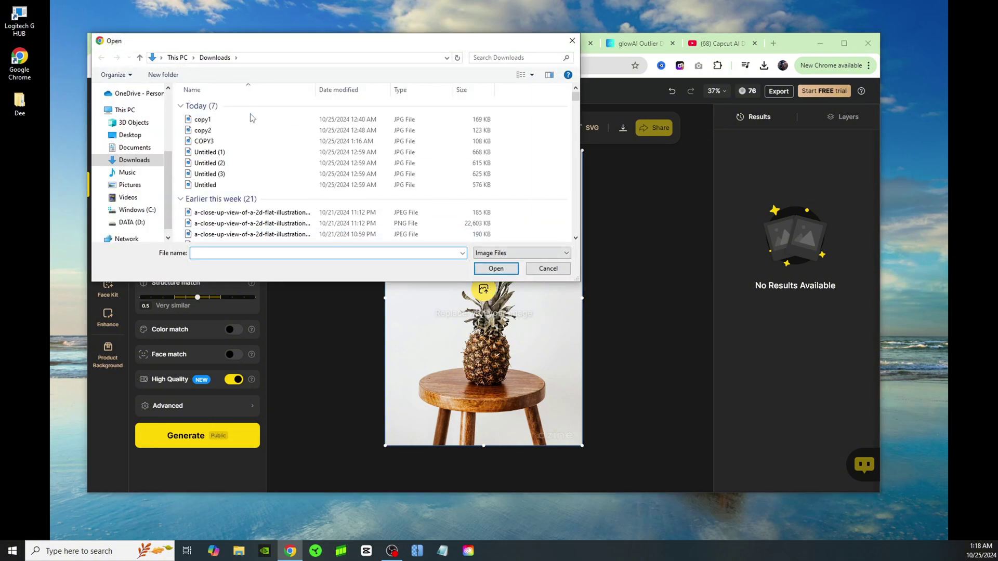
left_click(207, 144)
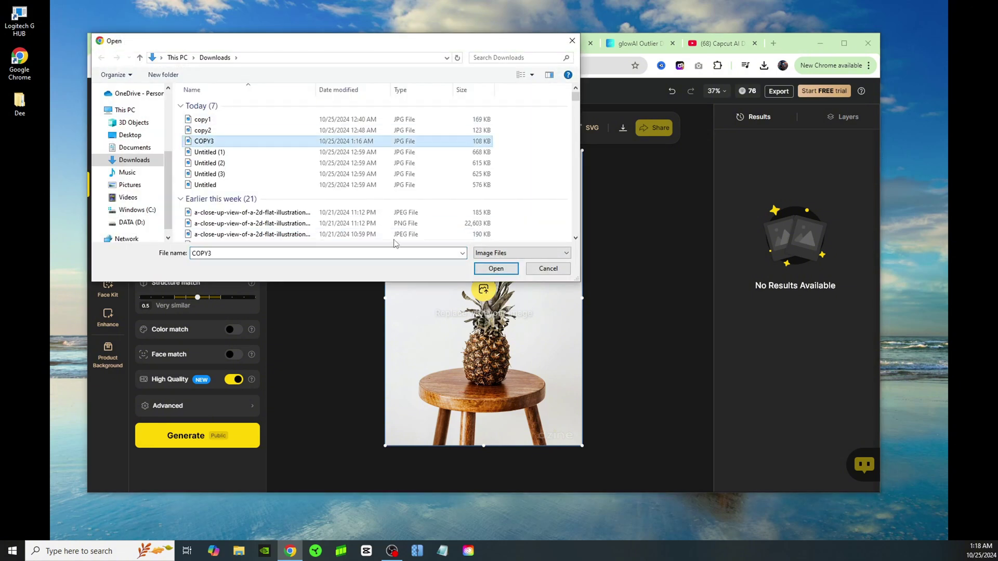
left_click(496, 268)
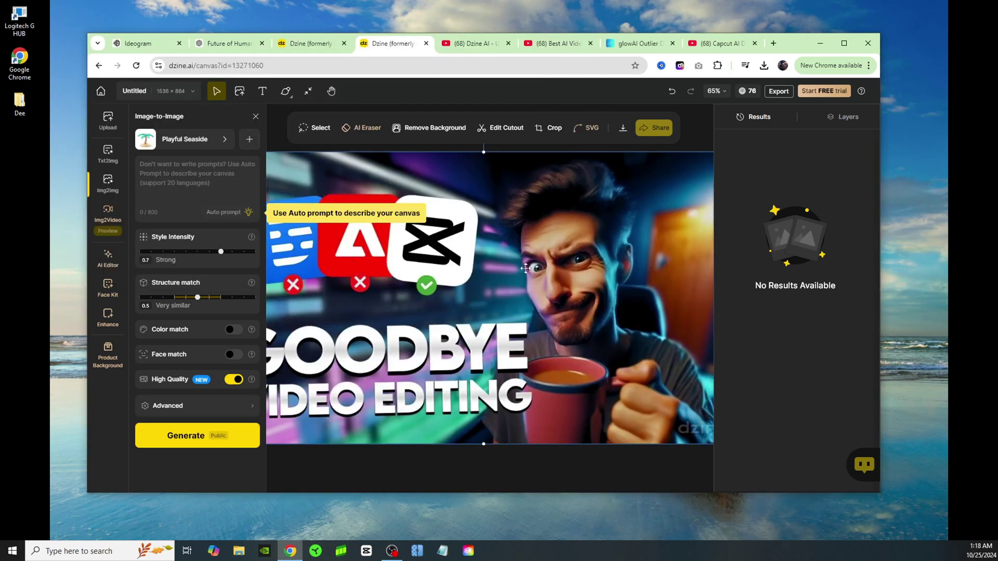
left_click(714, 91)
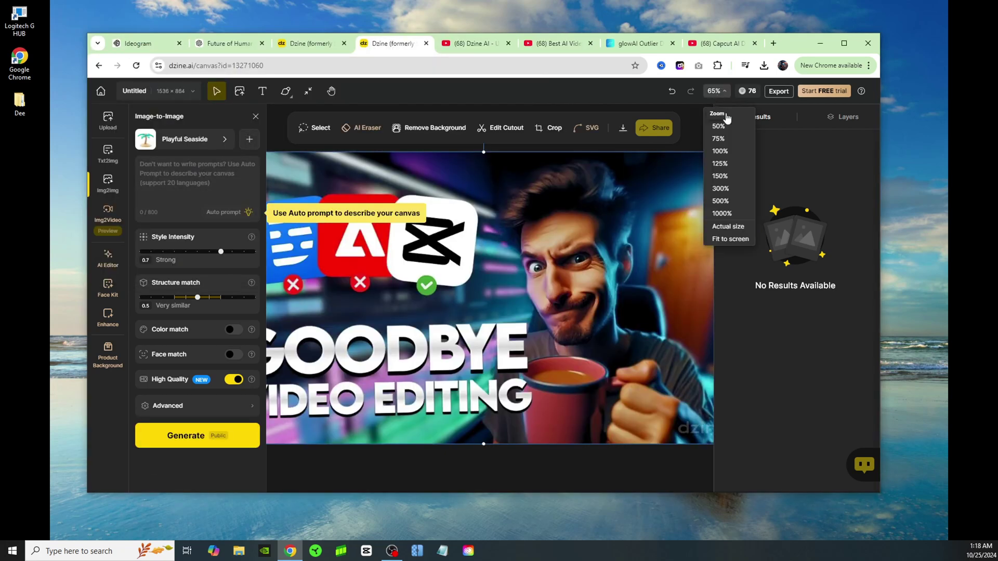
left_click(718, 114)
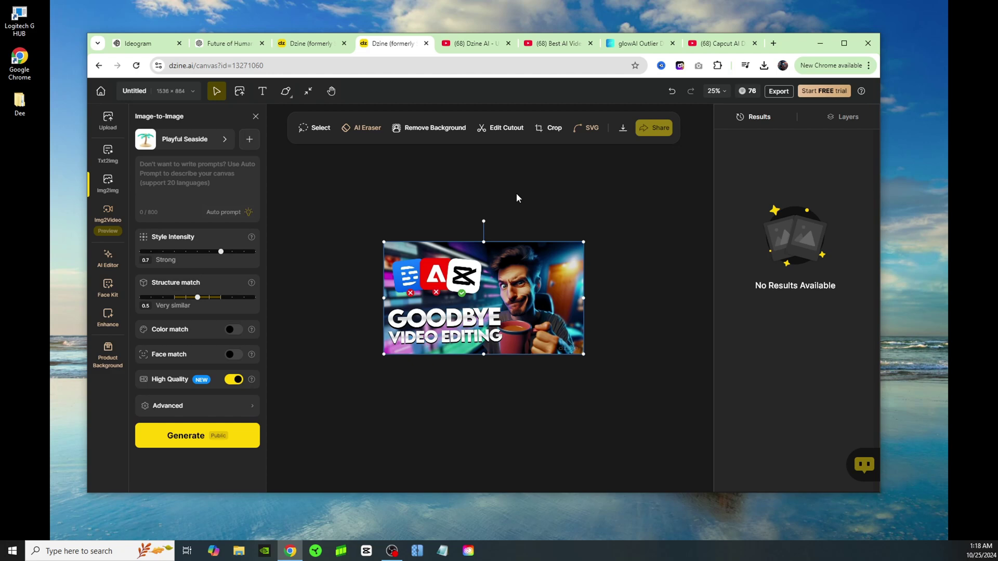
Step: Choose the Realistic style for the Image-to-Image generation
left_click(185, 139)
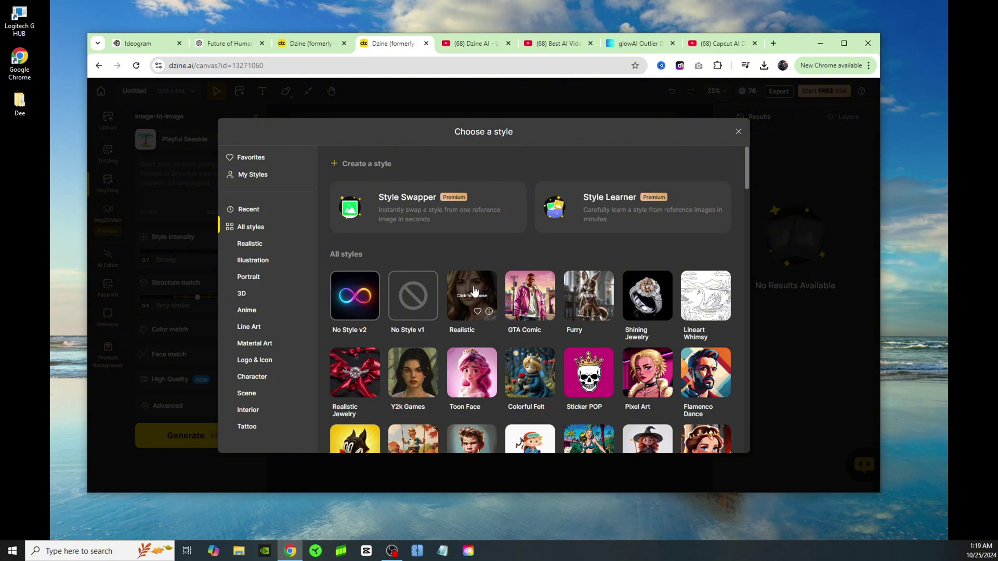
left_click(476, 292)
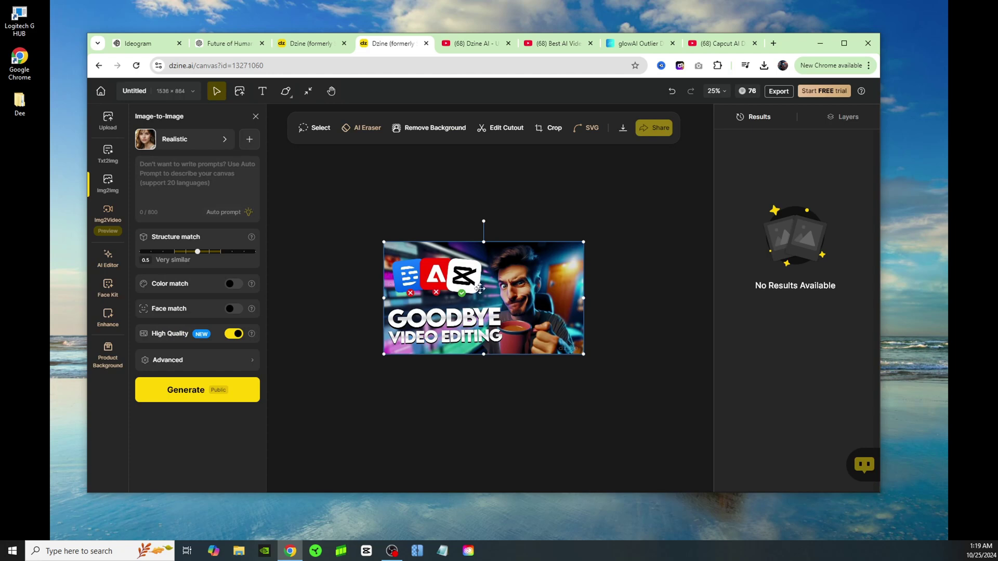
Step: Browse the full style library for other available styles, and close it without changing the selected style
left_click(200, 144)
scroll(595, 308, "down", 3)
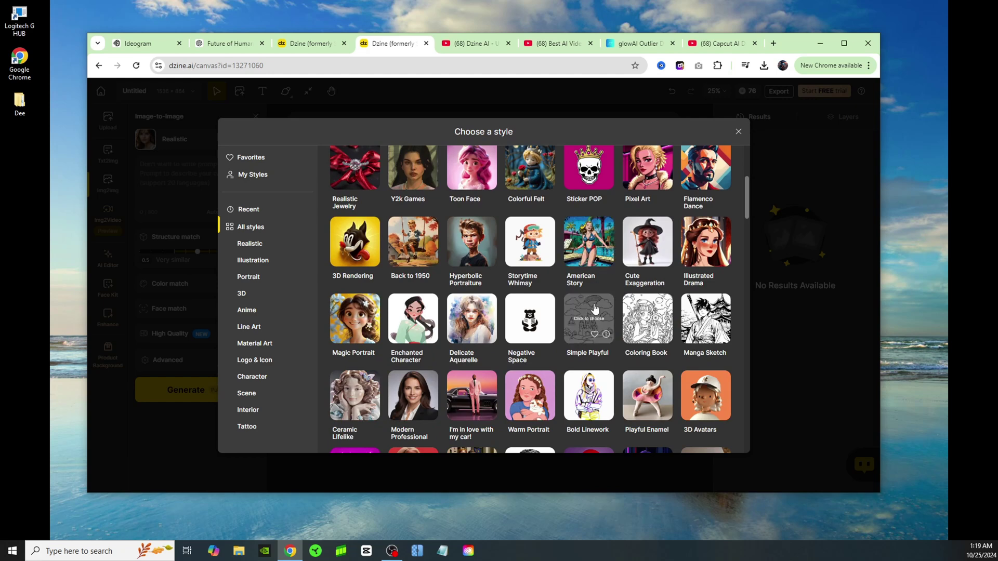
scroll(507, 301, "down", 2)
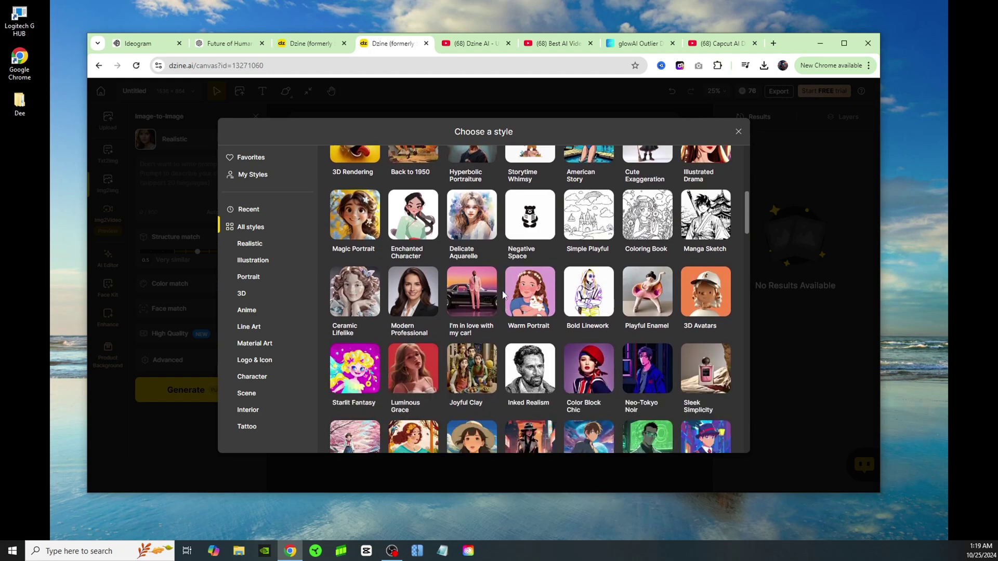
scroll(503, 295, "down", 2)
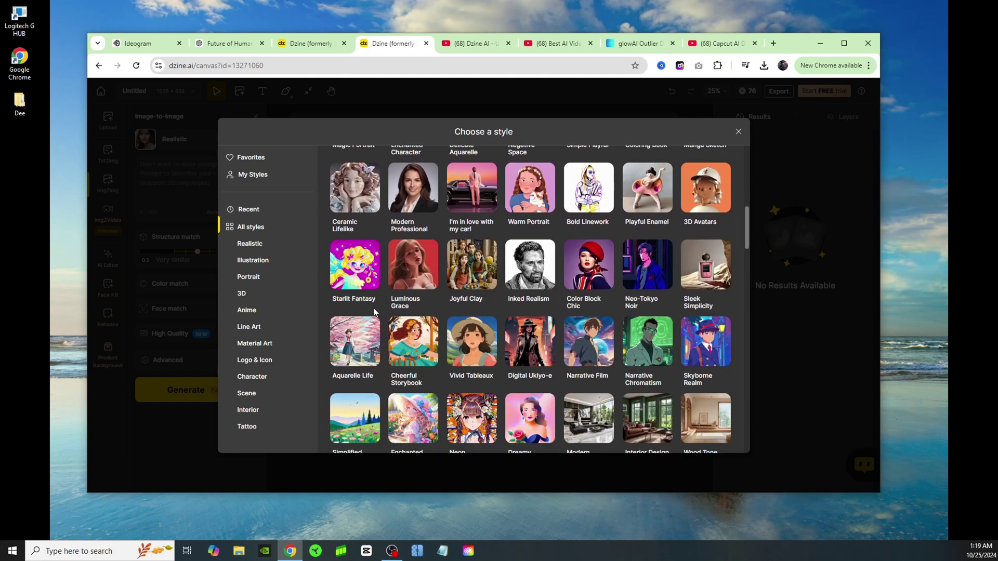
scroll(374, 311, "down", 4)
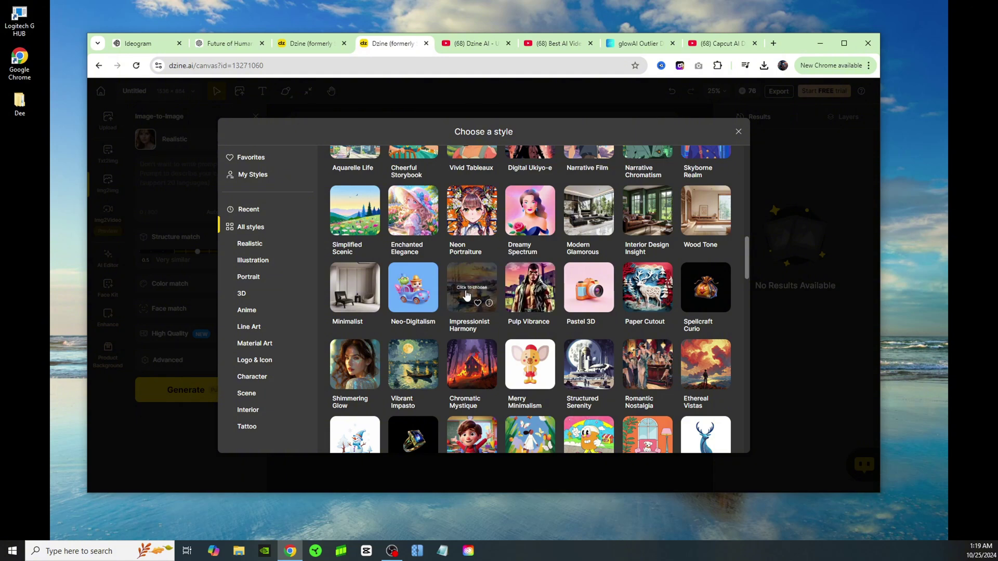
scroll(418, 291, "down", 12)
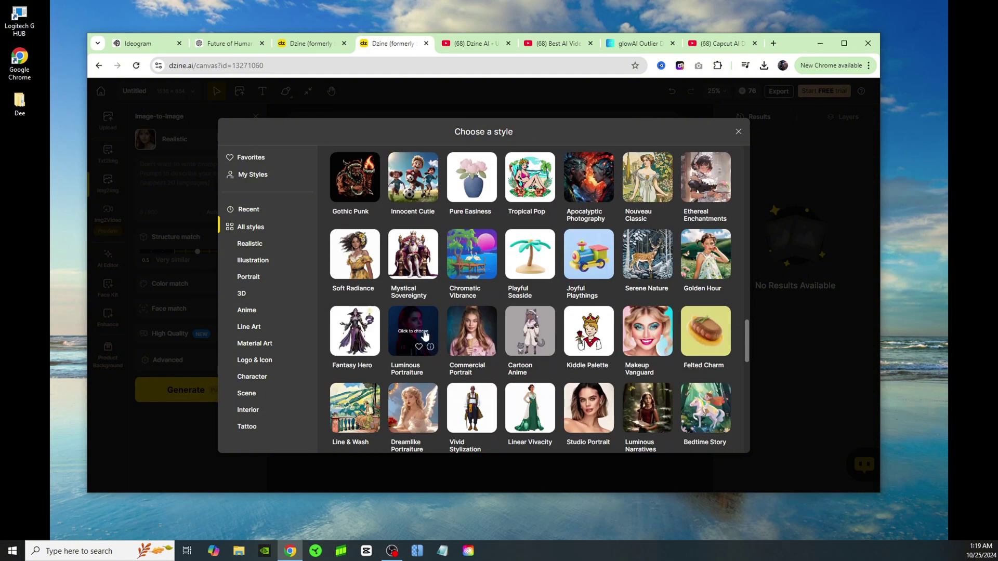
scroll(449, 289, "down", 1)
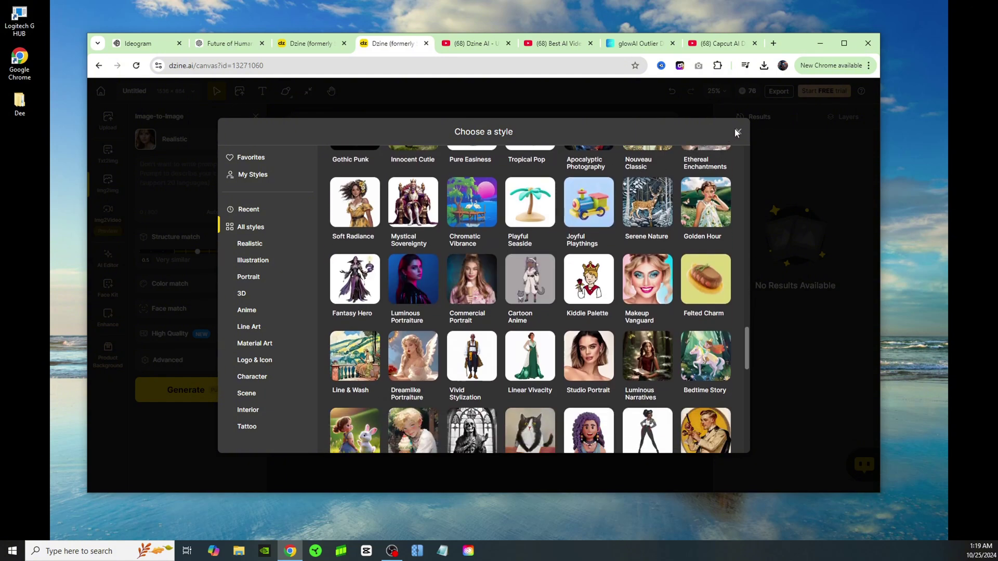
left_click(738, 133)
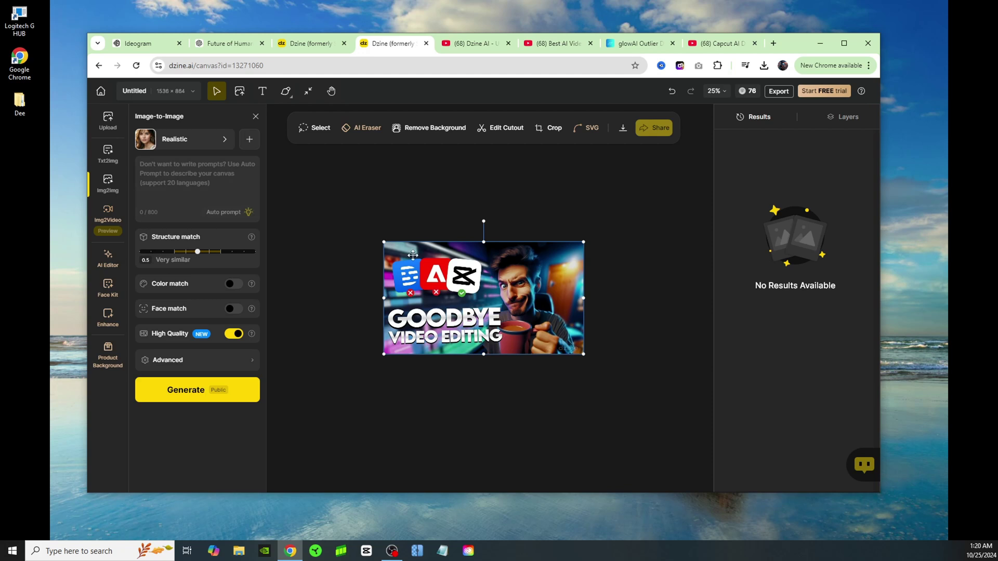
Step: Create an auto prompt from the thumbnail, set Structure match to 0.6 with Color match on, and generate the images
left_click(244, 216)
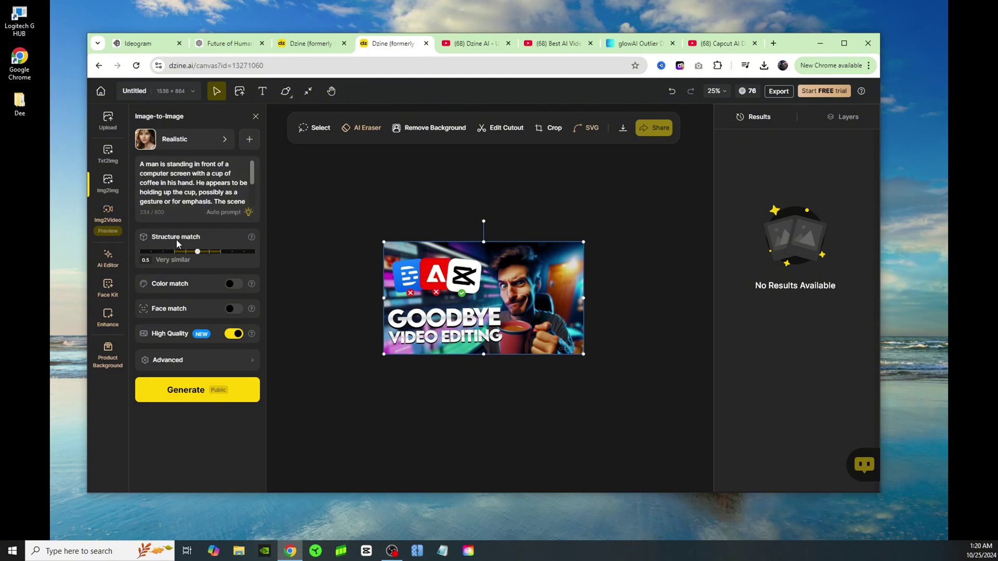
left_click(211, 252)
left_click(198, 391)
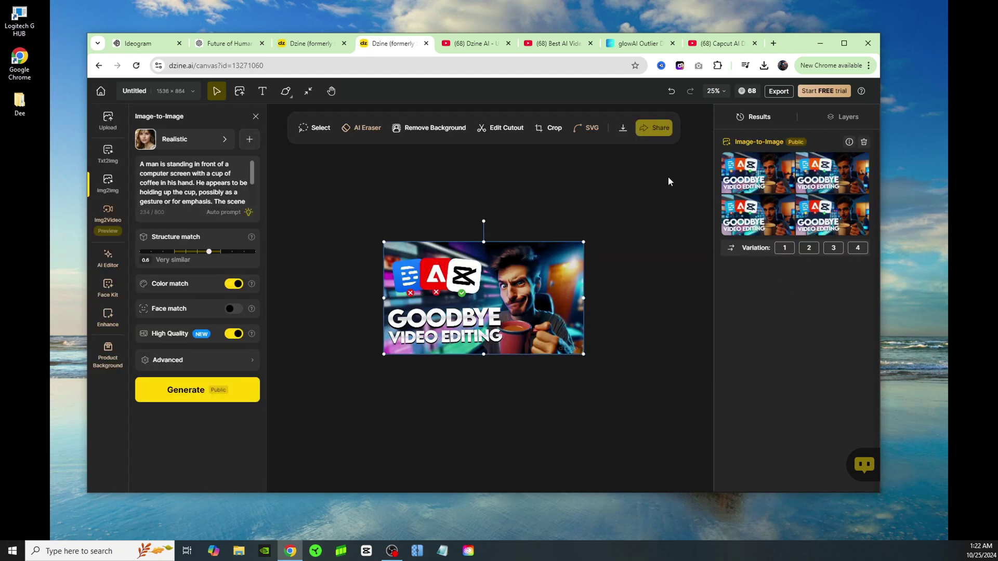
Step: Preview the generated thumbnail variations at larger size to compare them
mouse_move(745, 175)
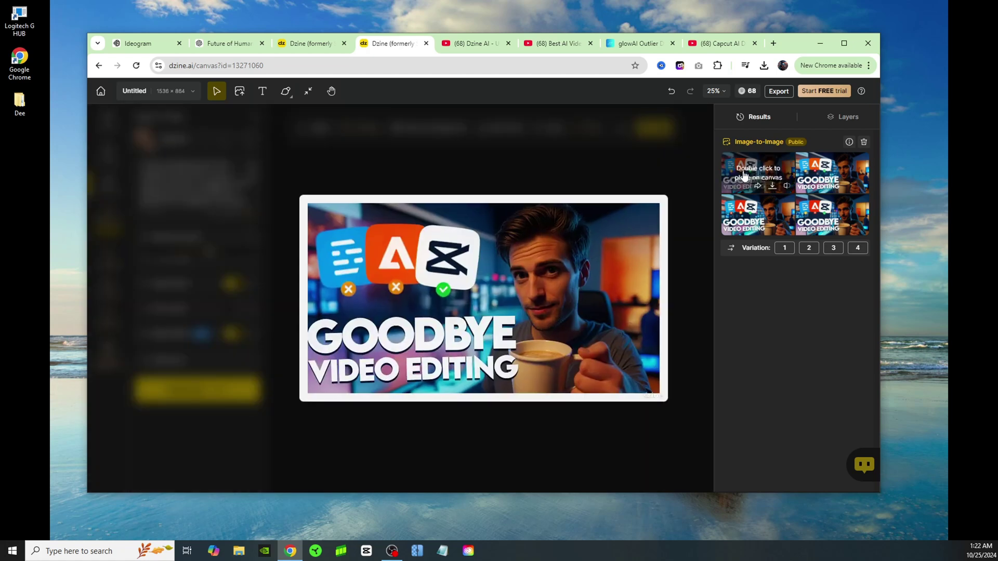
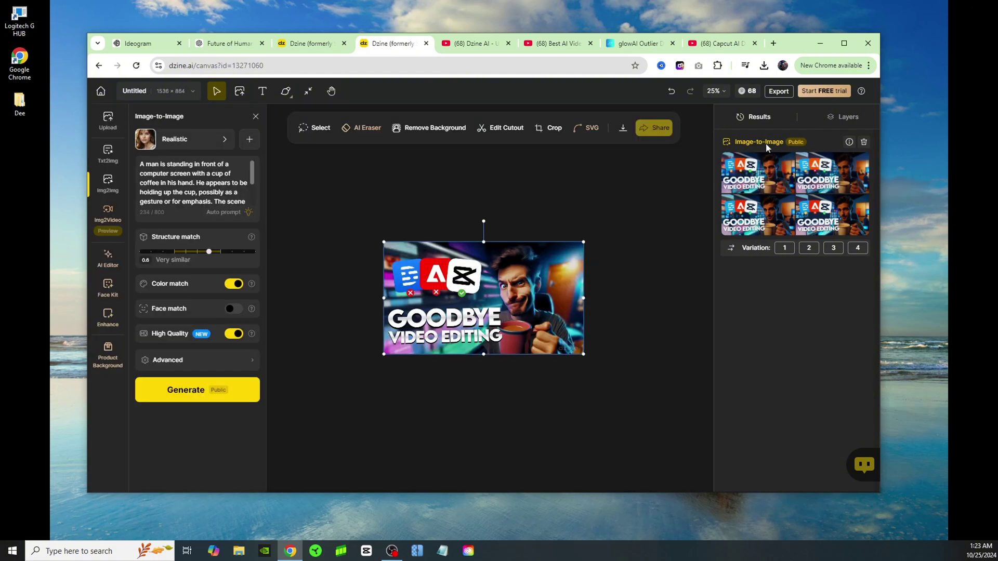
mouse_move(826, 172)
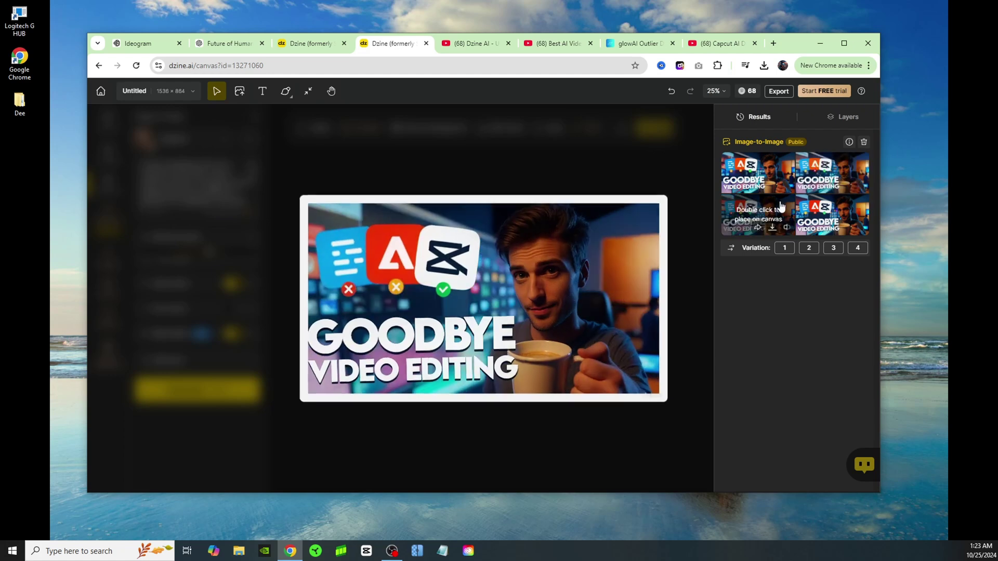
double_click(767, 185)
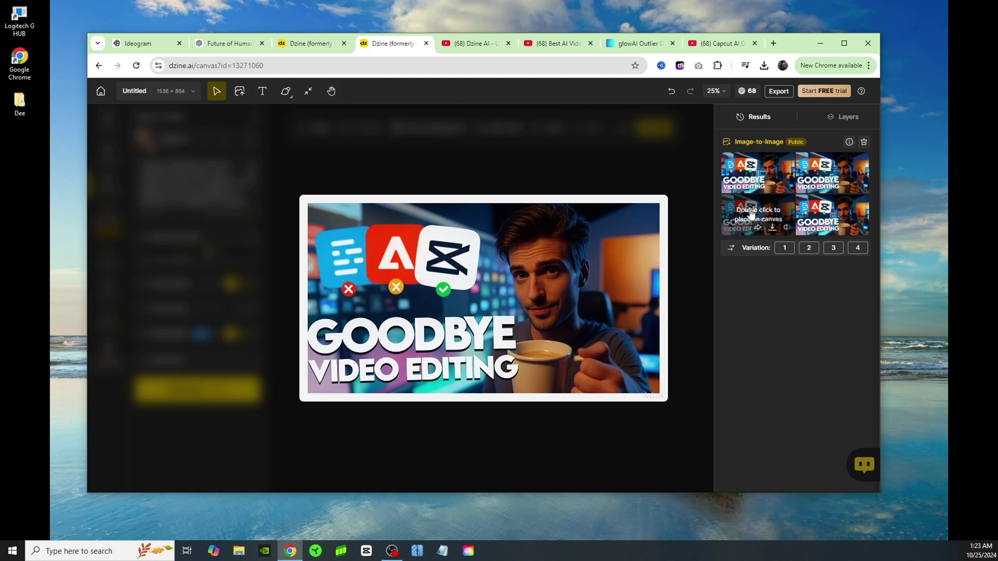
double_click(757, 217)
mouse_move(837, 214)
Step: Download the first generated thumbnail as a JPG at 1x upscale with the watermark kept
left_click(772, 185)
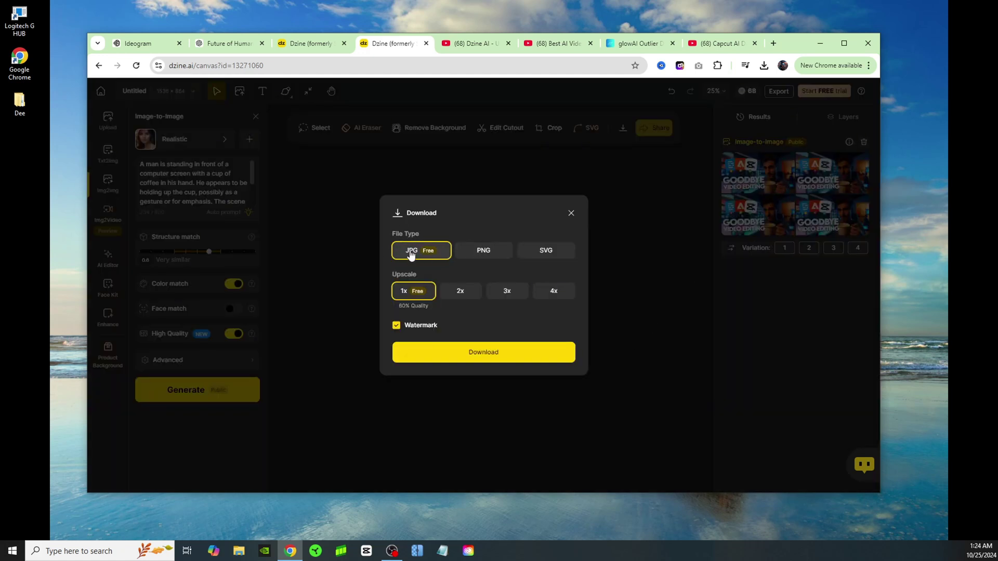
left_click(486, 356)
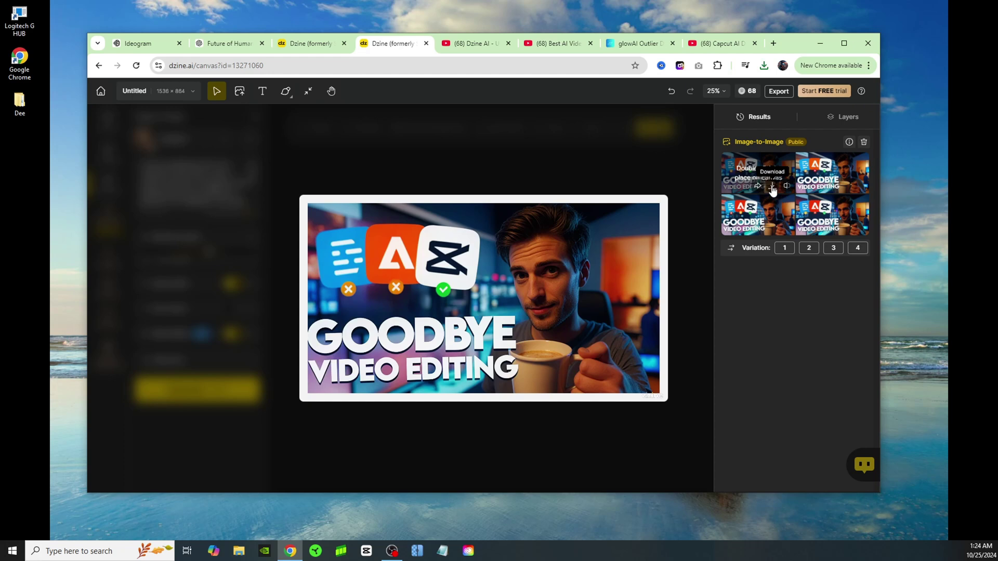
left_click(773, 186)
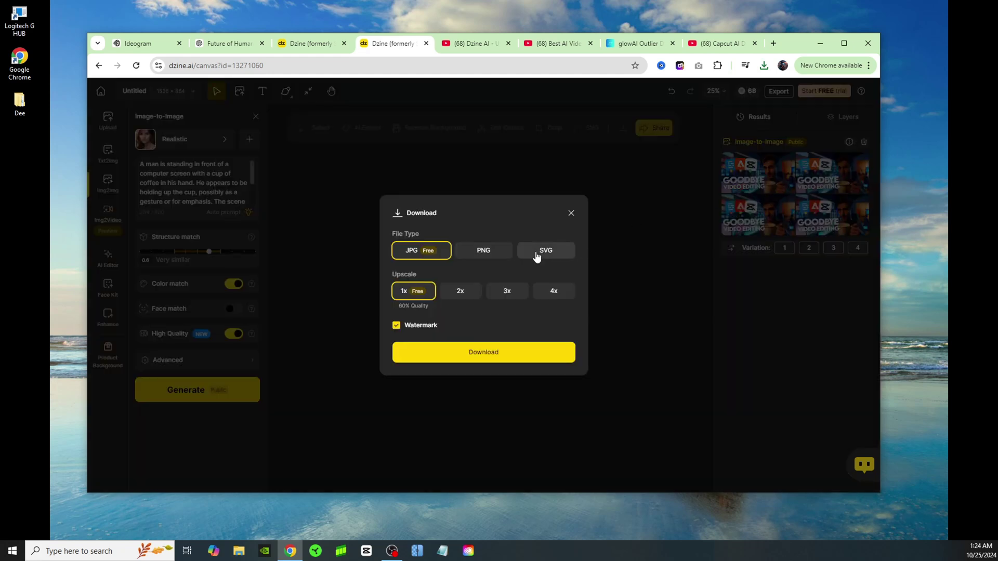
left_click(571, 214)
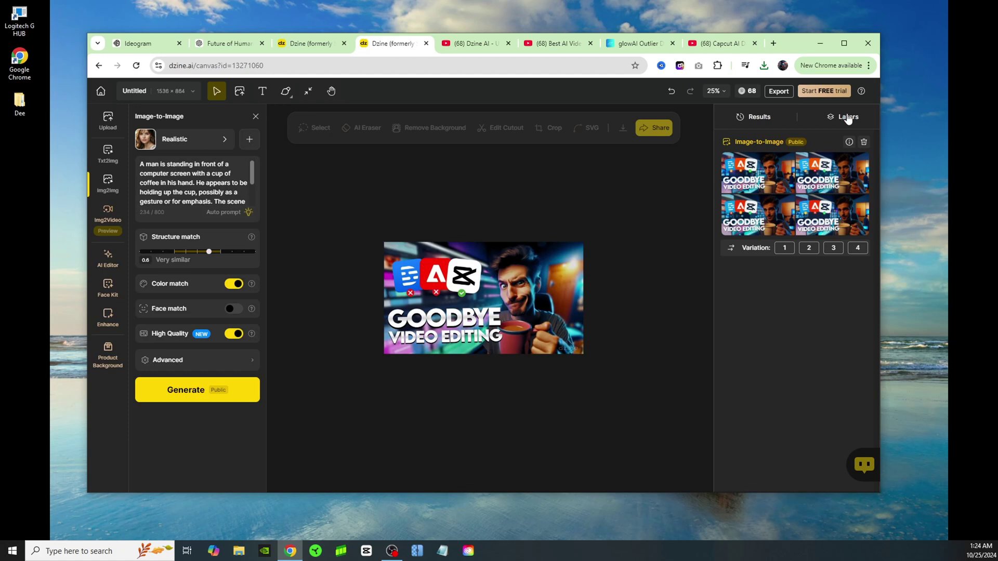
Step: Show the project's layers, add a "COPY" text layer, and place it over the man's head on the thumbnail
left_click(848, 119)
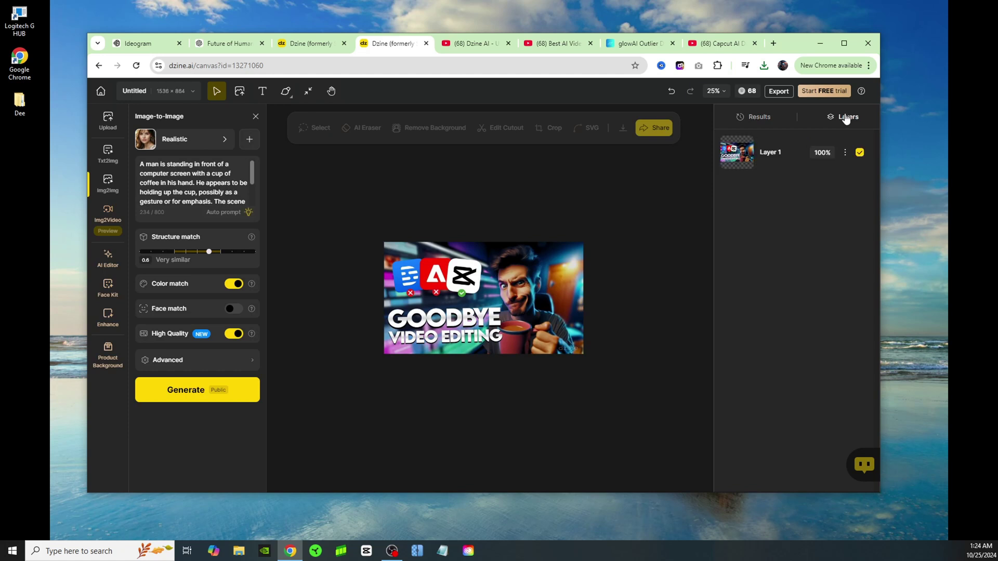
left_click(260, 91)
left_click(411, 203)
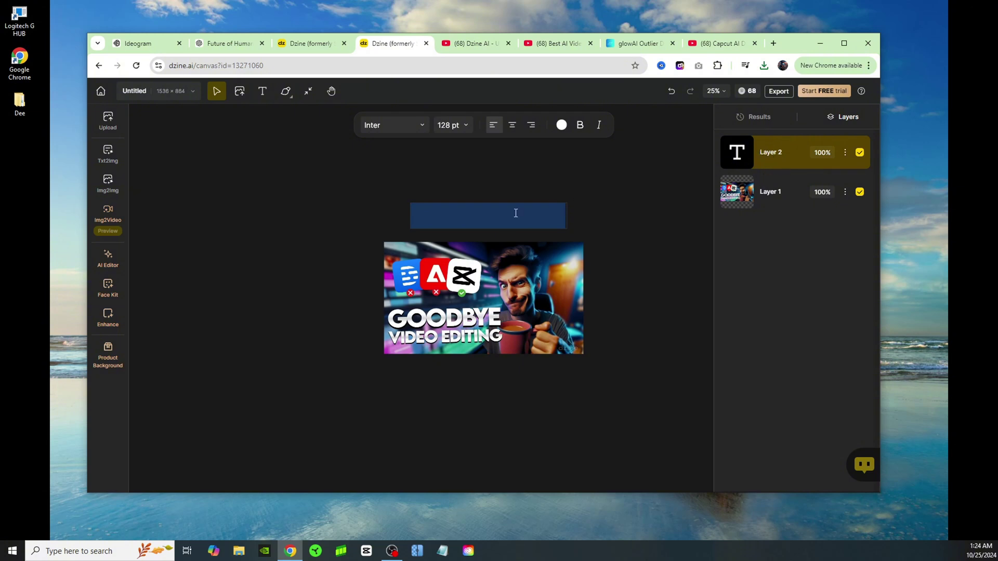
left_click(486, 217)
type("COPY")
left_click_drag(489, 216, 495, 266)
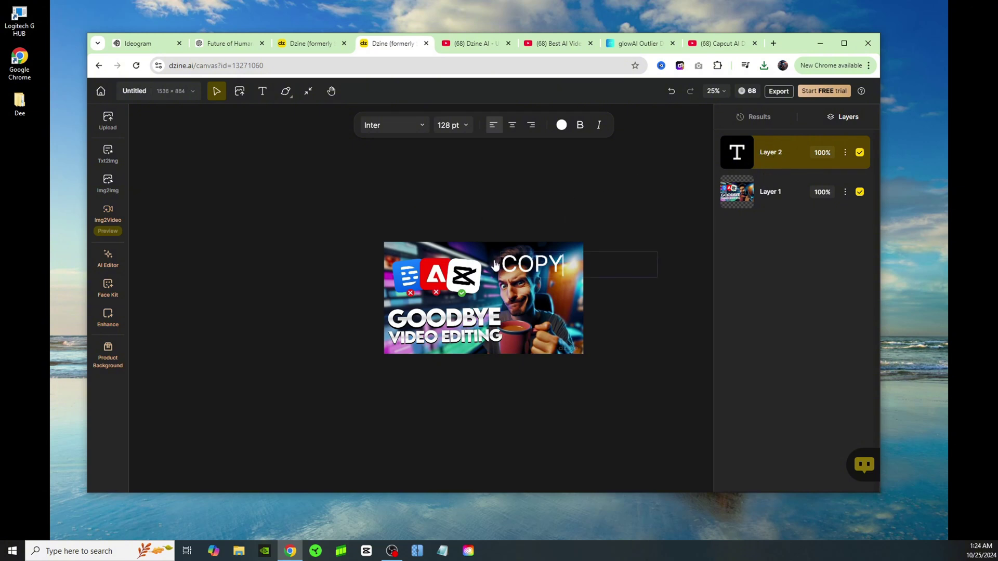
Step: Try the Alfa Slab One font on the "COPY" text, and set it to Anton
left_click(407, 129)
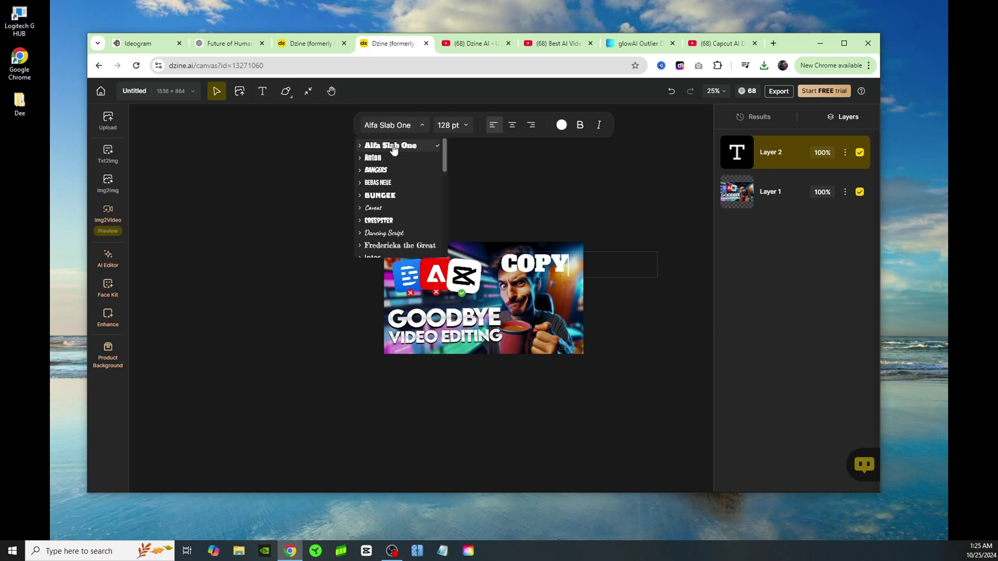
left_click(374, 157)
left_click(386, 171)
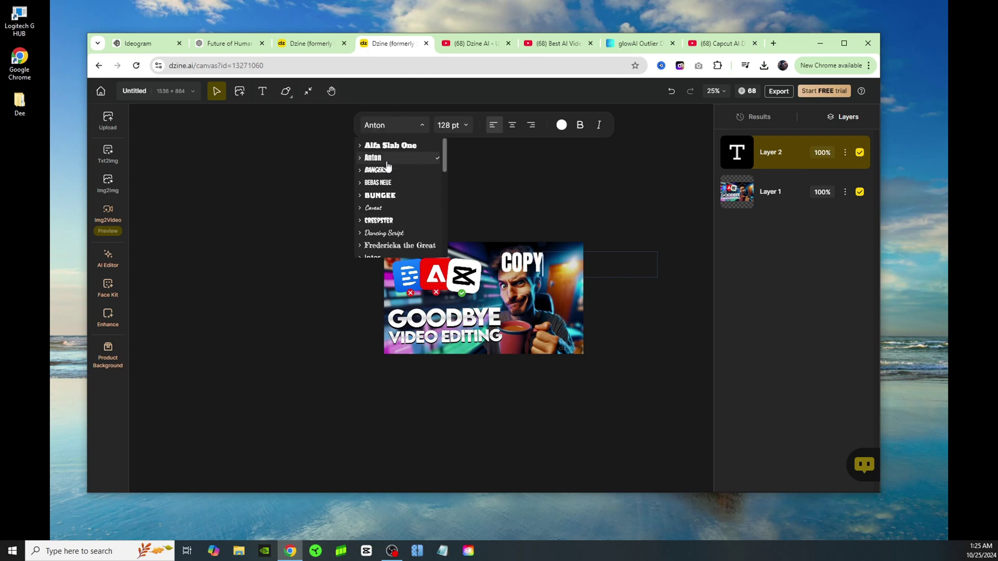
left_click(374, 157)
left_click(464, 210)
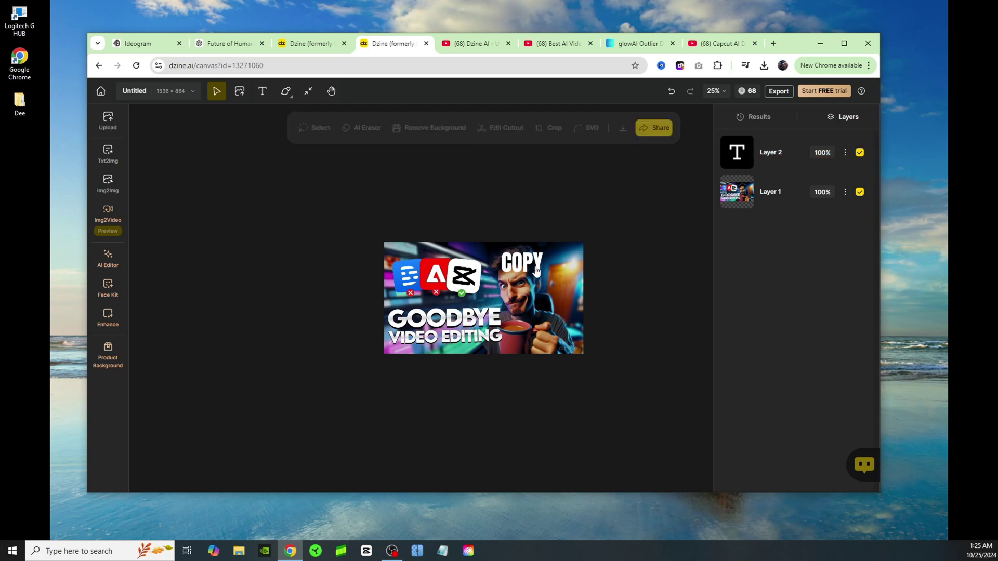
Step: Move the "COPY" text into the thumbnail's upper-right corner and open the text layer's options
left_click(522, 262)
left_click_drag(522, 263, 560, 256)
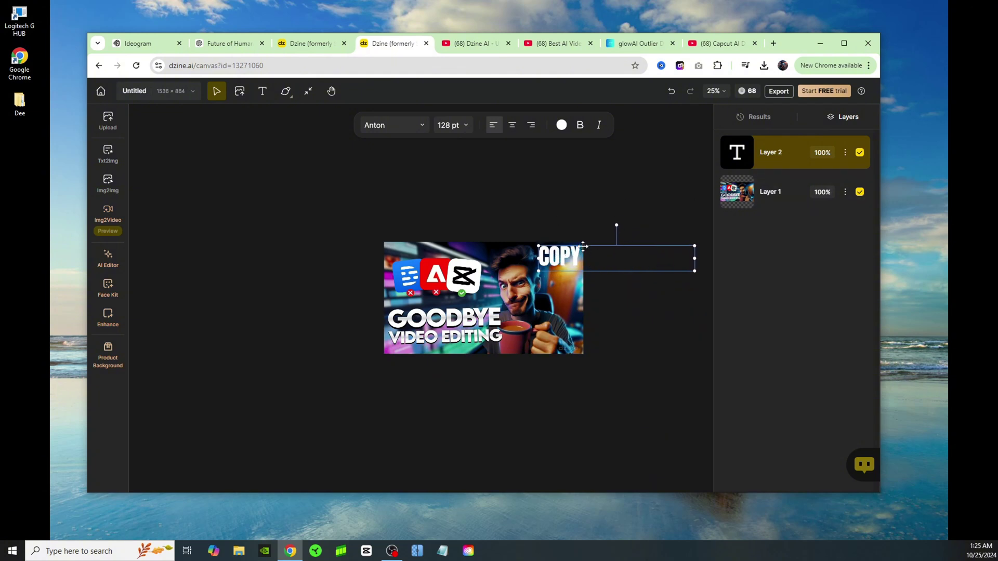
left_click(845, 152)
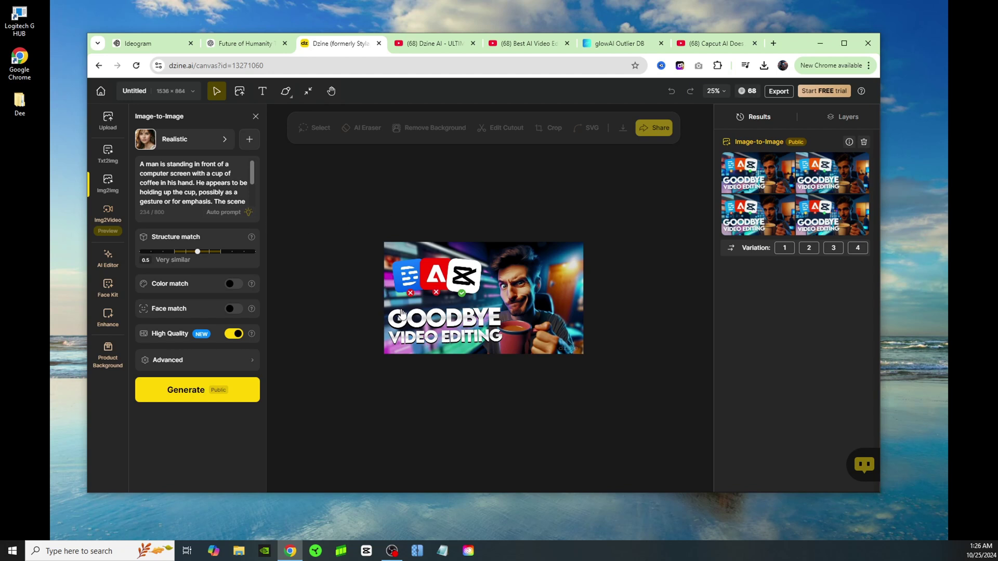
Step: Return to the Dzine home page and look through its AI tools, popular filters, style library and recent projects
left_click(101, 91)
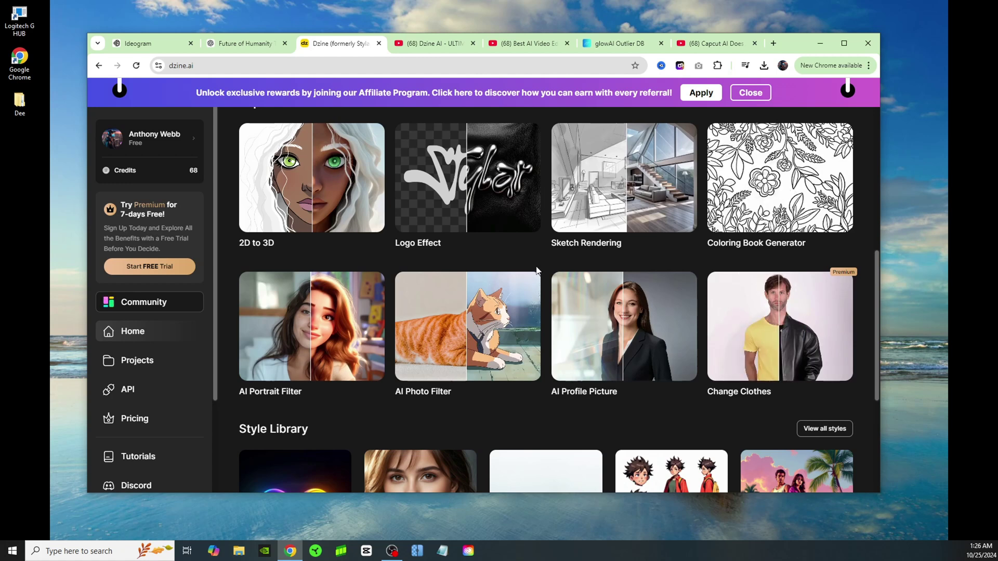
scroll(538, 271, "down", 4)
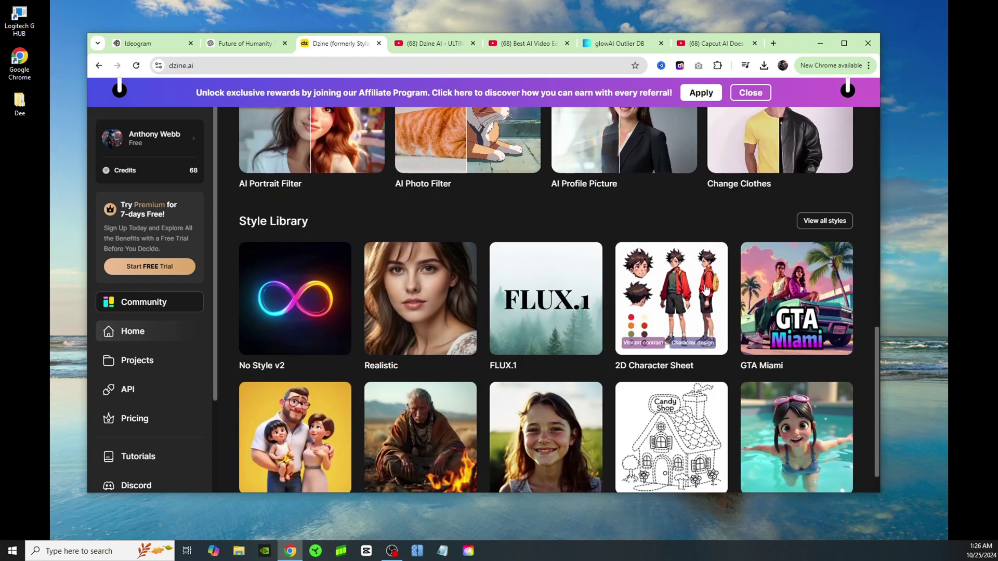
scroll(652, 283, "up", 2)
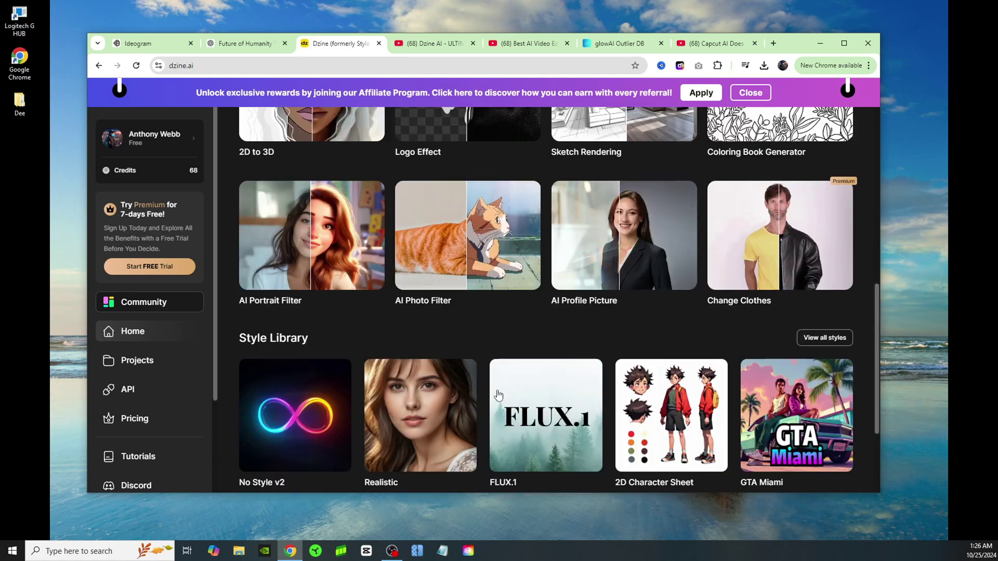
scroll(494, 396, "down", 3)
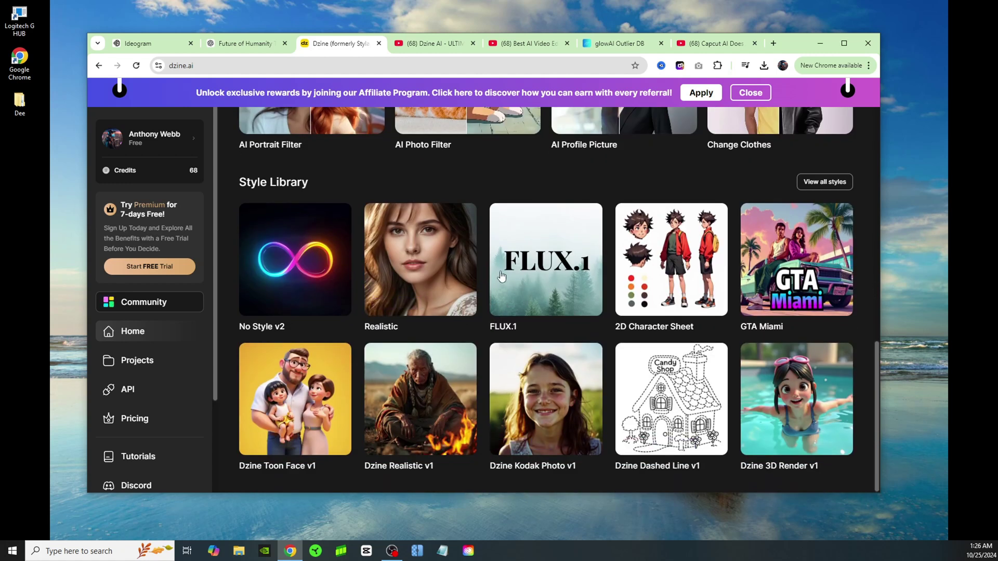
scroll(435, 311, "up", 4)
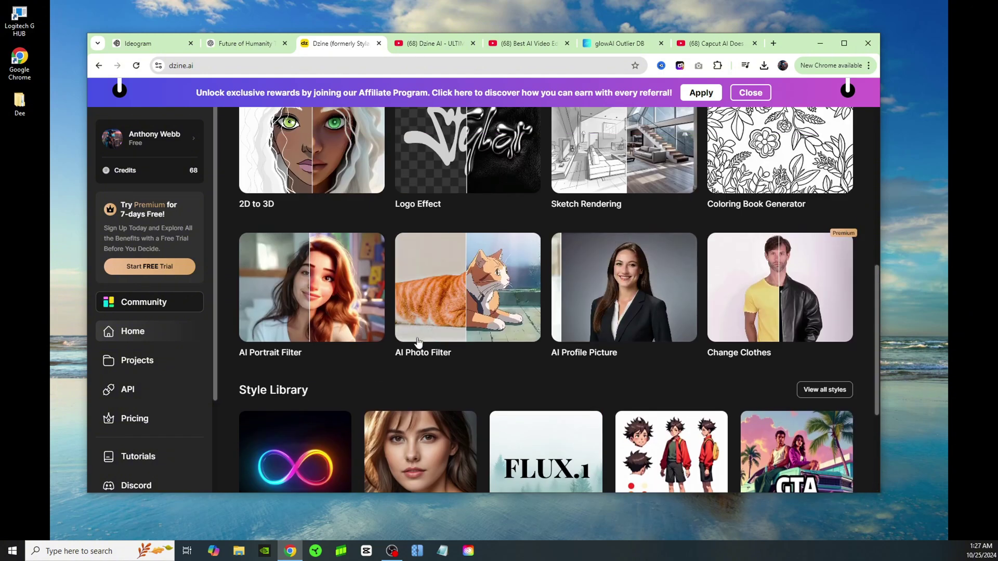
scroll(436, 311, "up", 5)
scroll(427, 344, "up", 3)
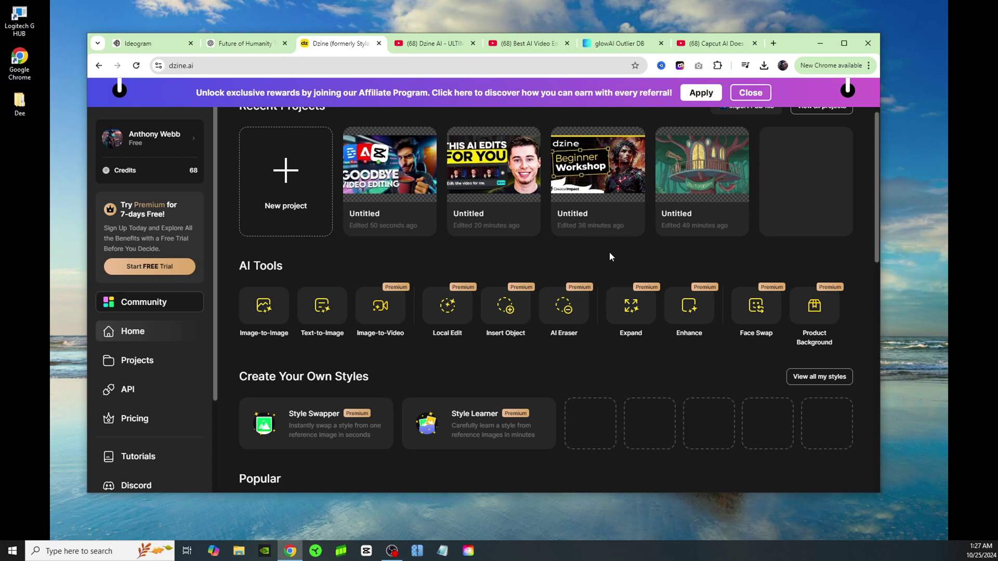
scroll(660, 336, "up", 2)
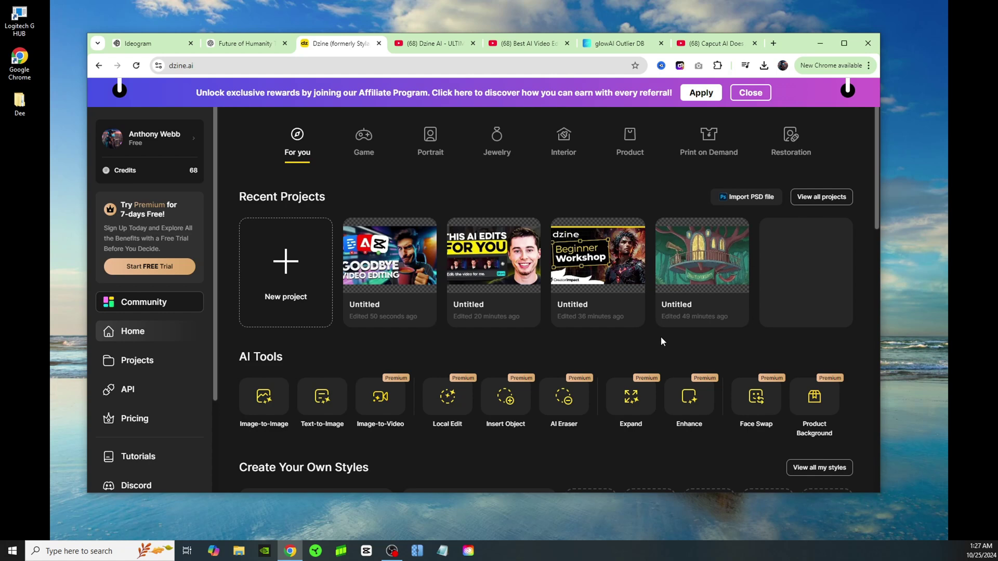
scroll(609, 286, "down", 1)
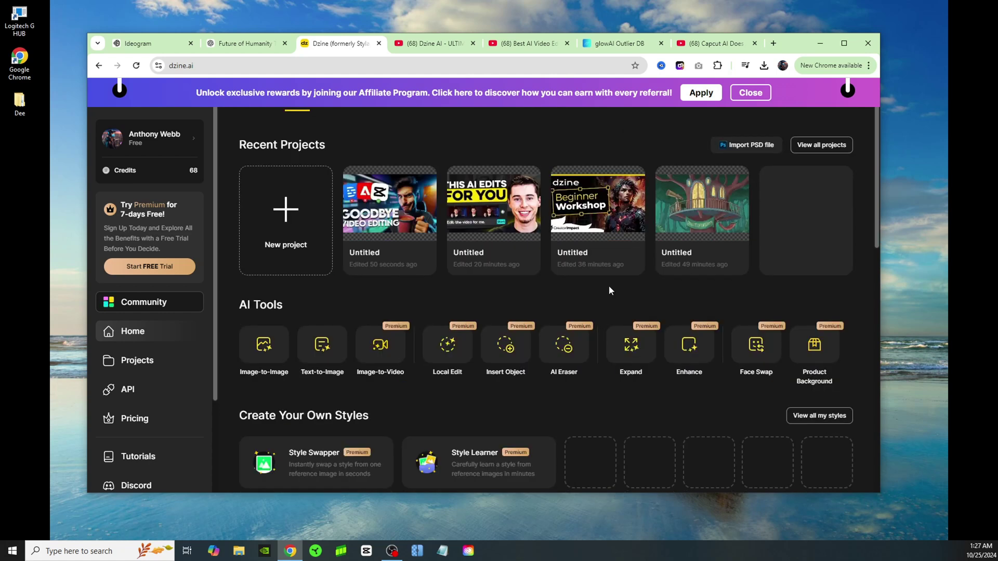